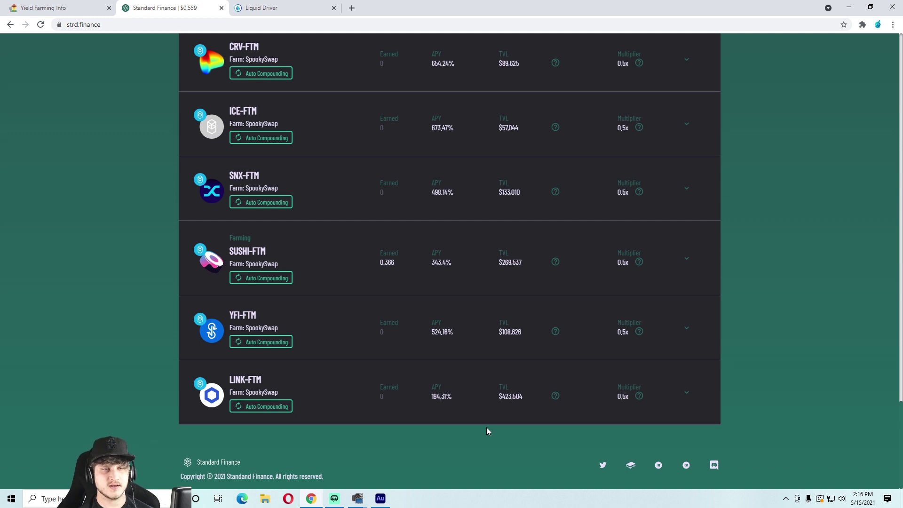
Step: Compare the Liquid Driver and Standard Finance farm lists and expand the SUSHI-FTM farm details
key(ctrl+Tab)
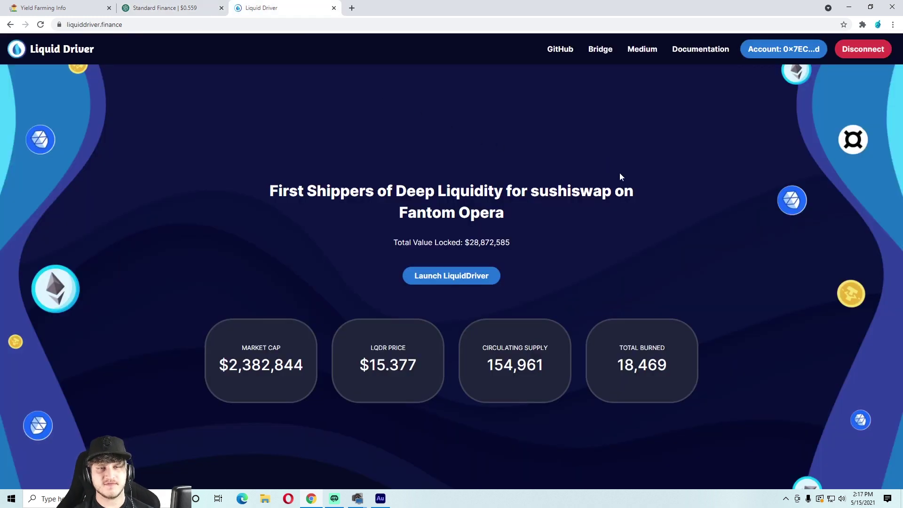
click(164, 8)
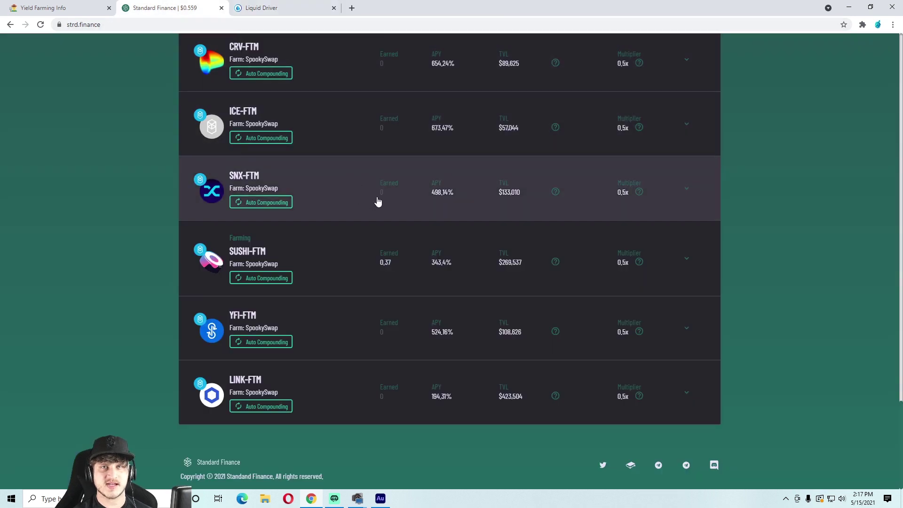
key(ctrl+Tab)
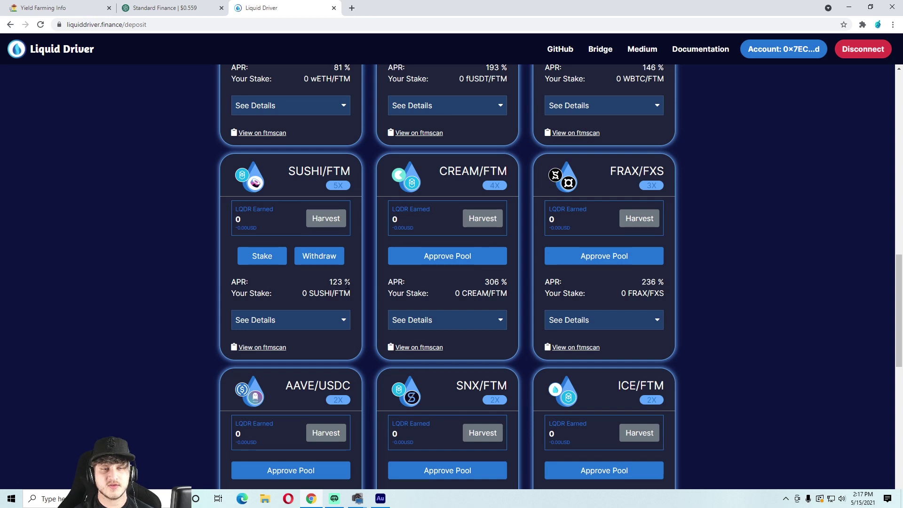
click(164, 8)
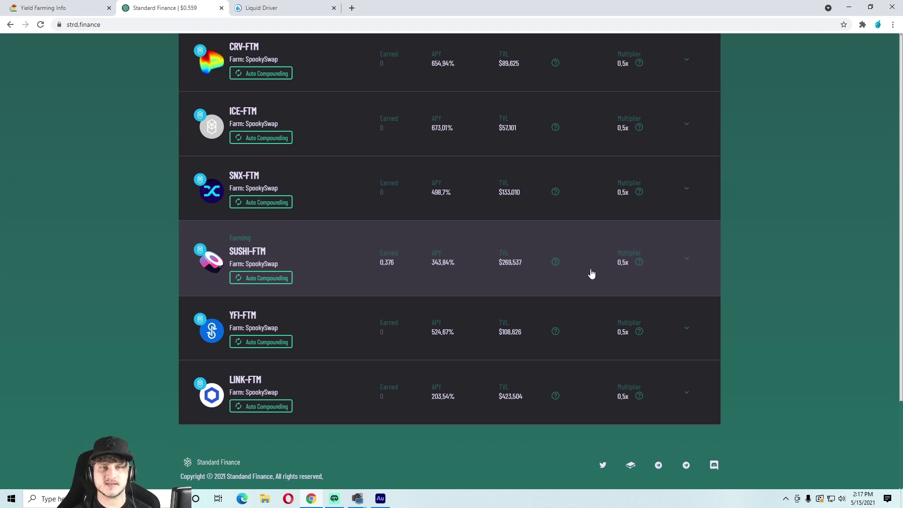
click(585, 275)
scroll(256, 290, down, 1)
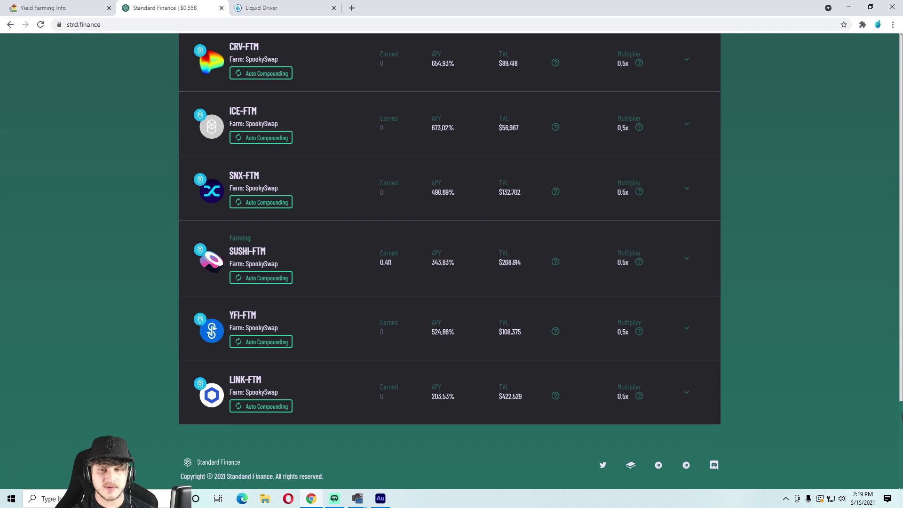
Step: Check the WFTM pool's ROI estimate in The Greenhouse, then return to its staking pools
drag(901, 417, 902, 98)
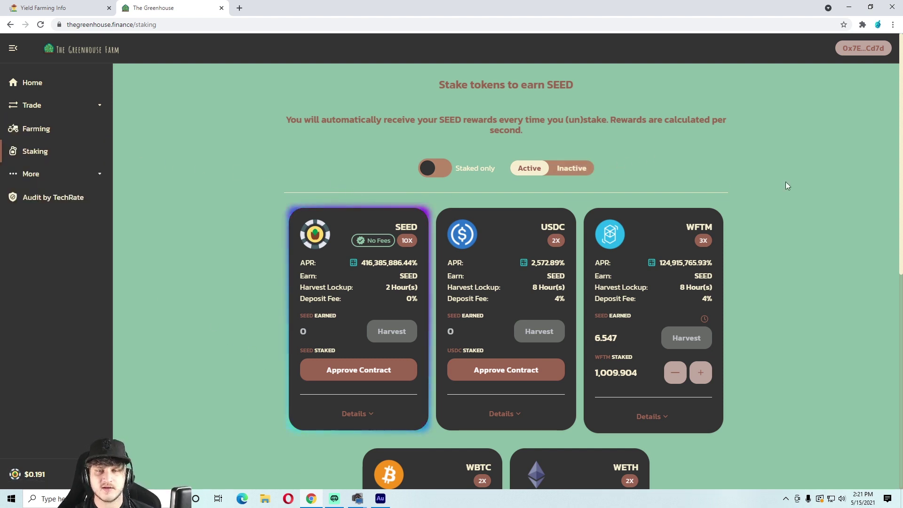
scroll(787, 186, down, 2)
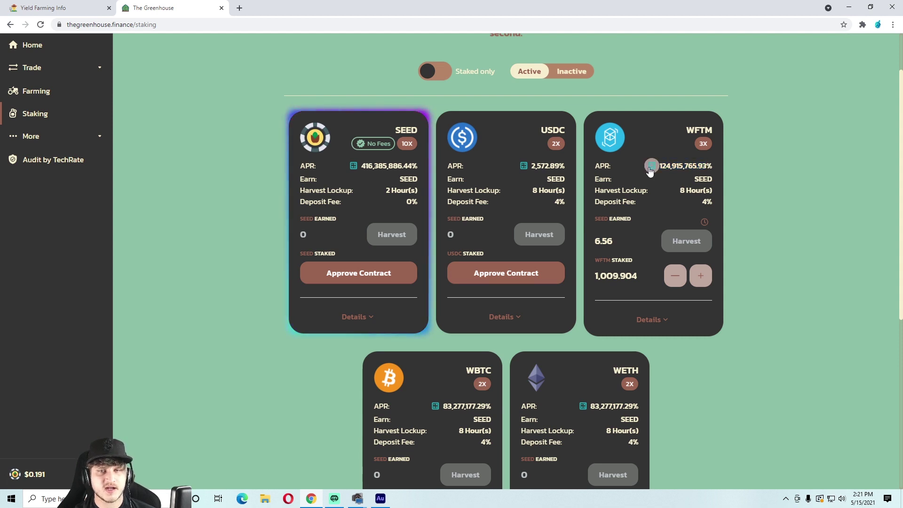
click(652, 165)
click(579, 188)
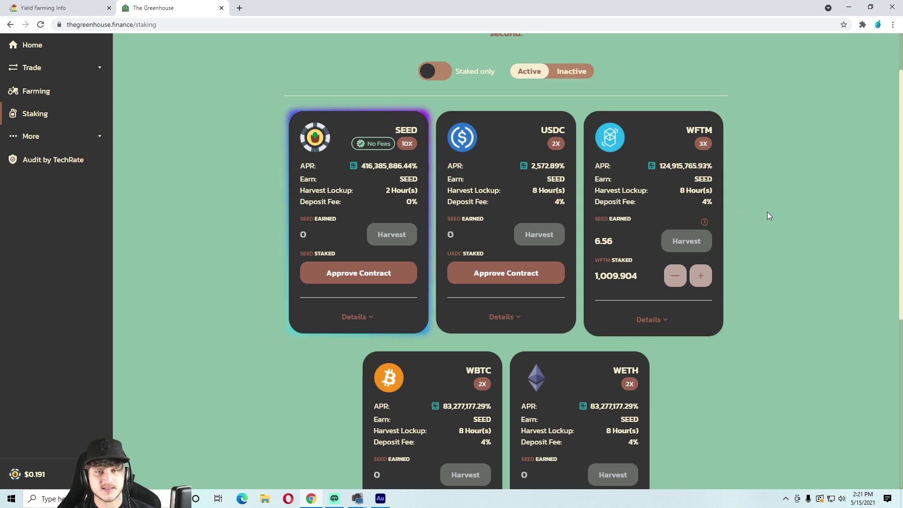
click(32, 44)
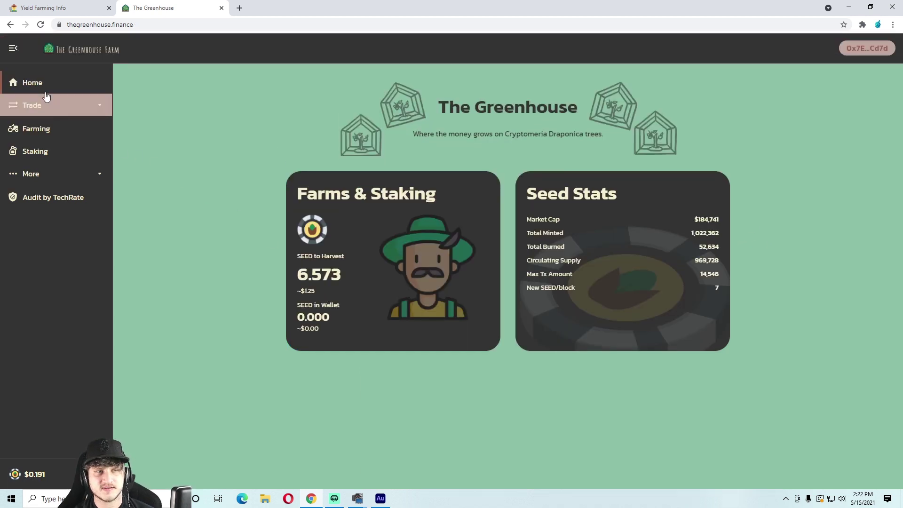
click(35, 151)
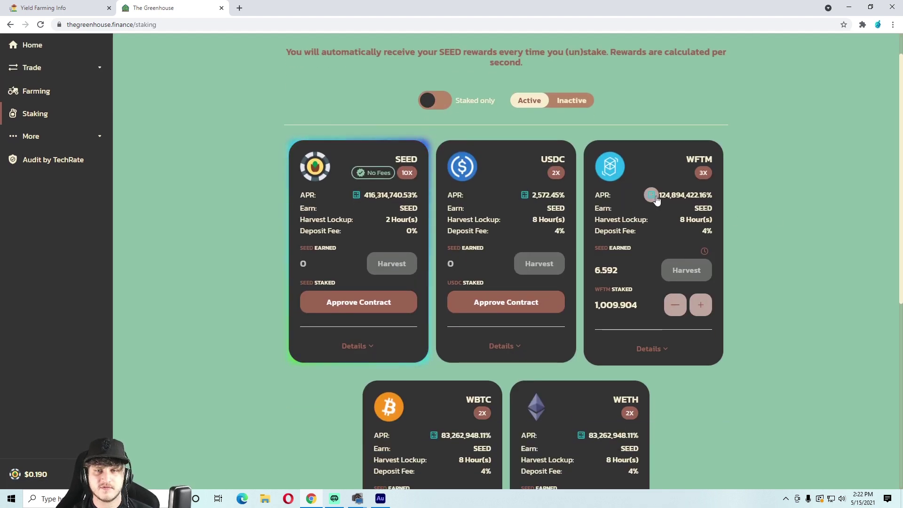
scroll(902, 183, down, 1)
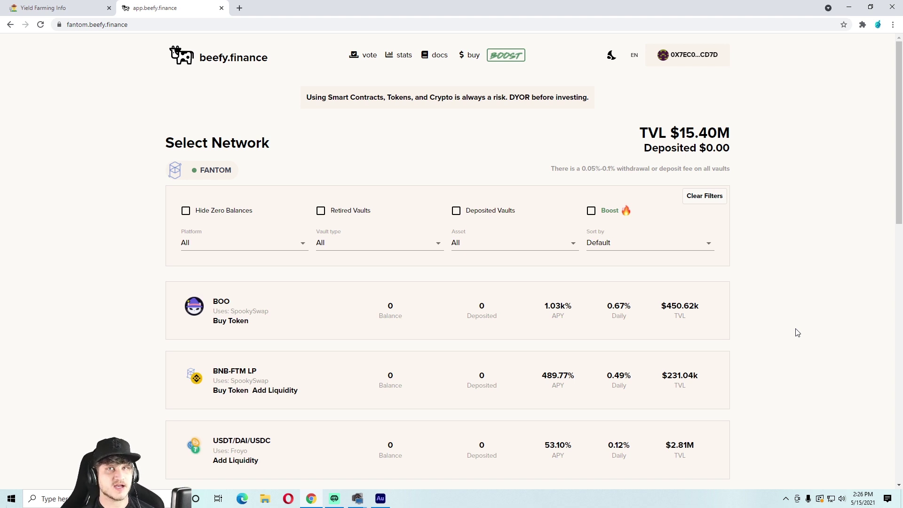
drag(899, 166, 900, 227)
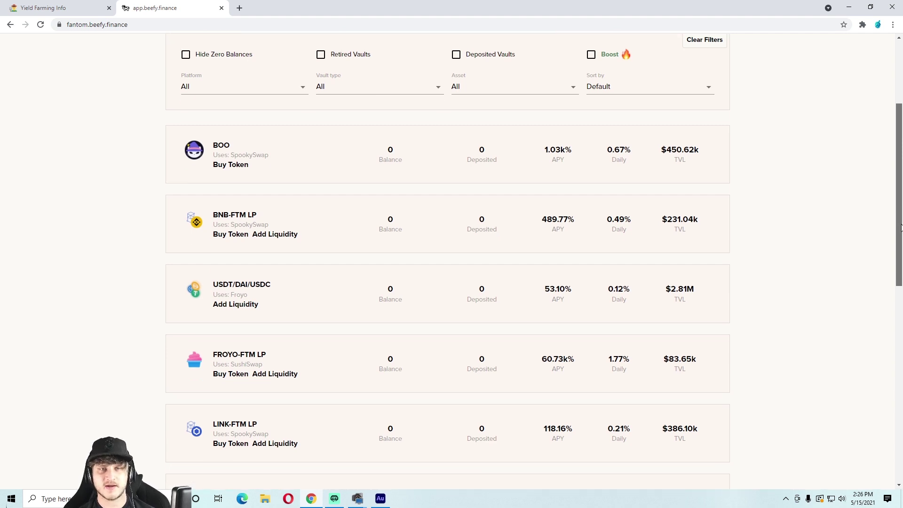
mouse_move(900, 226)
mouse_down()
mouse_move(901, 194)
mouse_move(901, 253)
mouse_up()
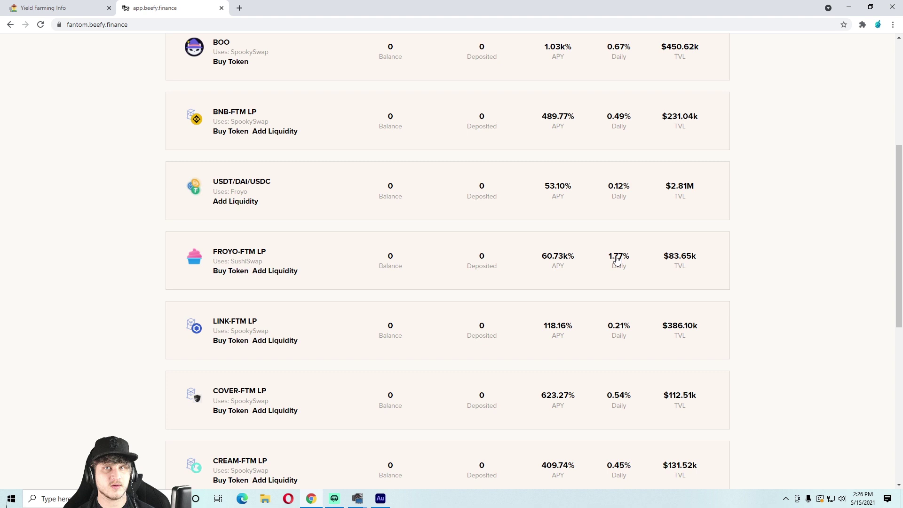
scroll(706, 235, up, 2)
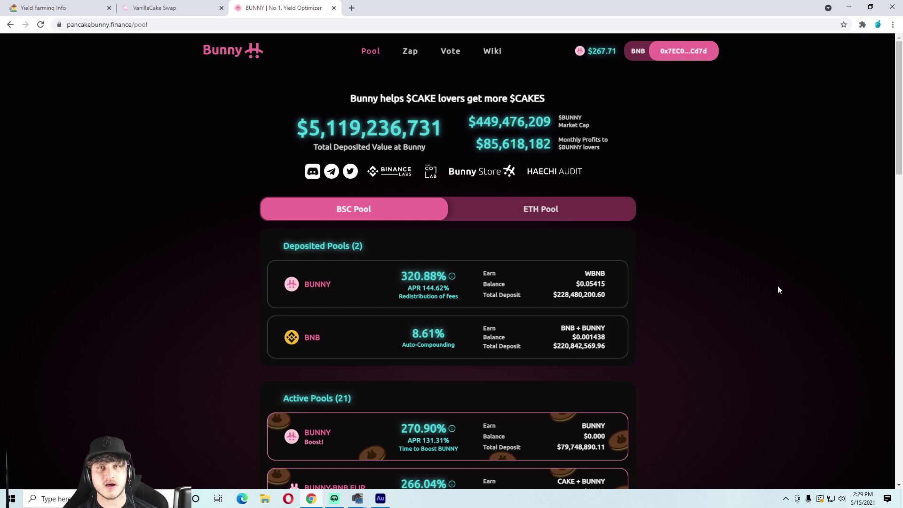
Step: Review the CAKE pool's ROI estimate in VanillaCake Swap, then expand and collapse its details
click(159, 8)
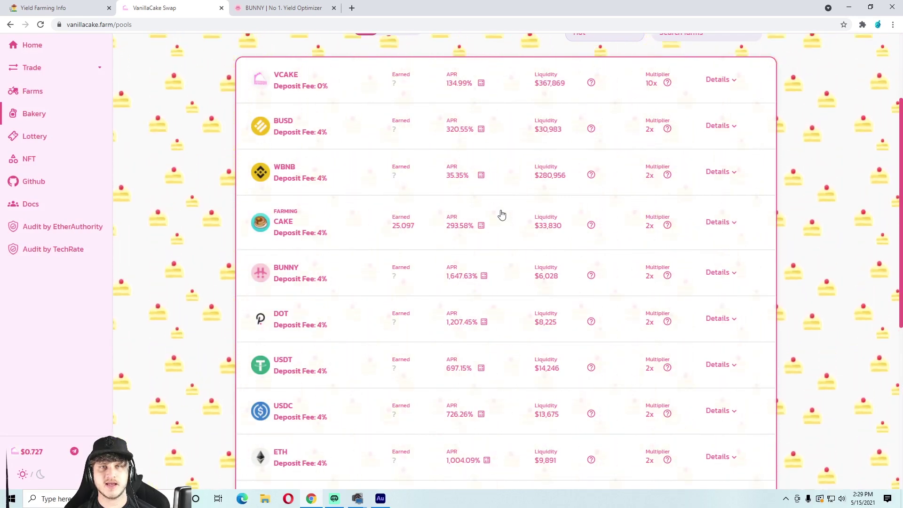
scroll(307, 268, up, 1)
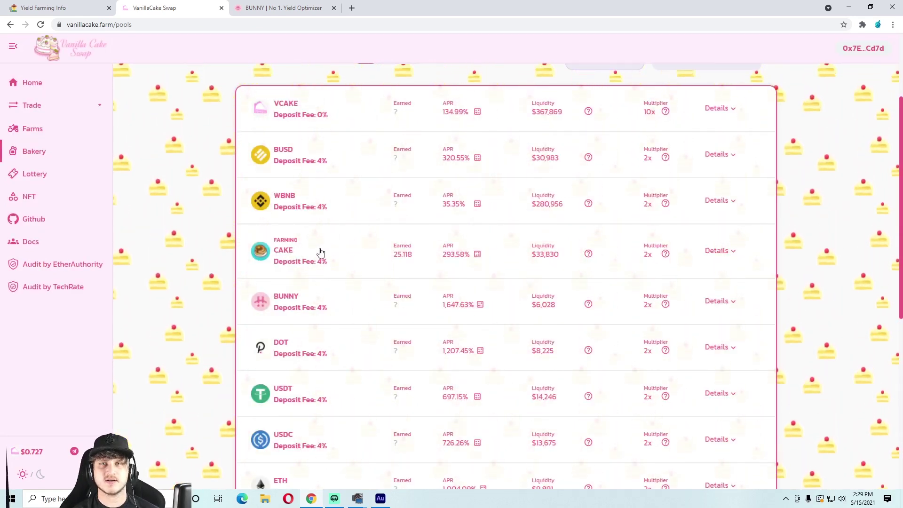
click(479, 254)
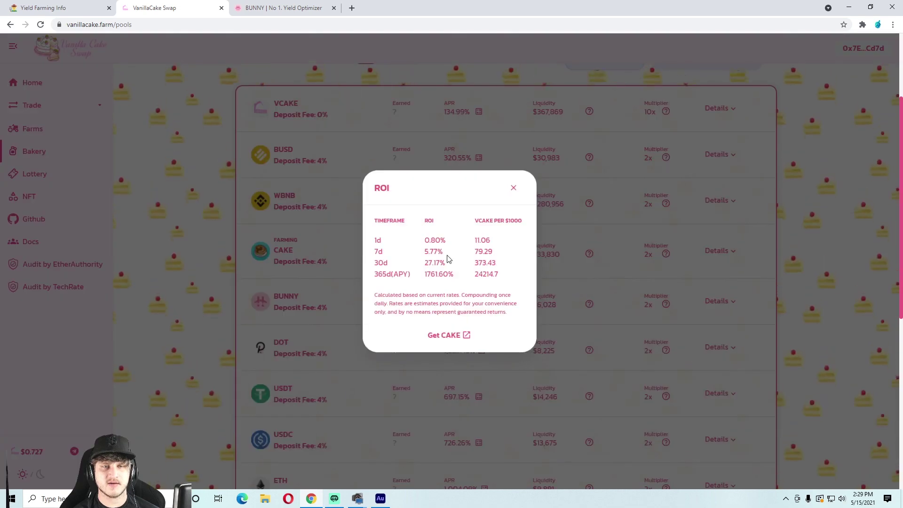
click(514, 189)
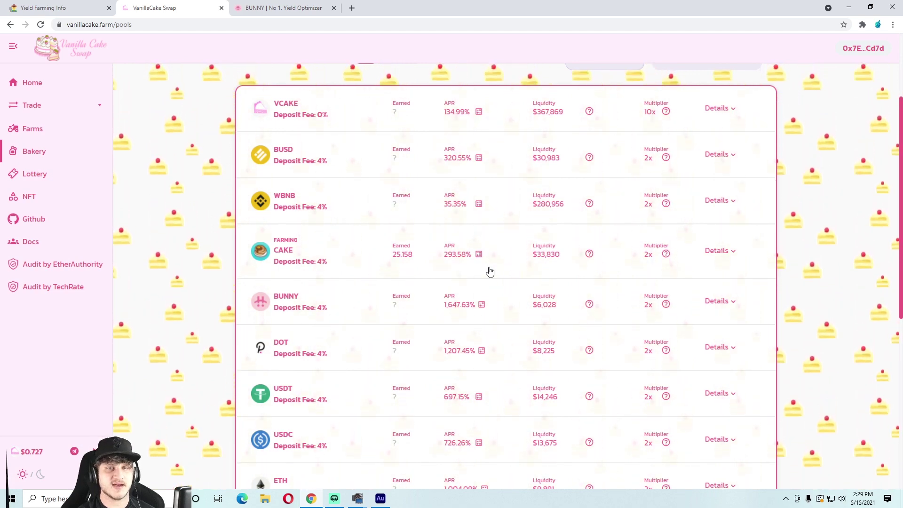
click(479, 256)
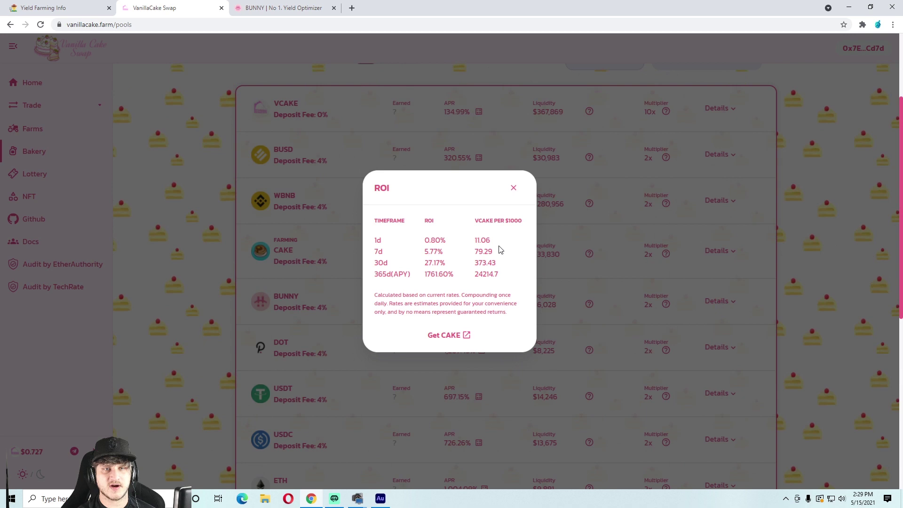
click(487, 226)
scroll(480, 203, down, 1)
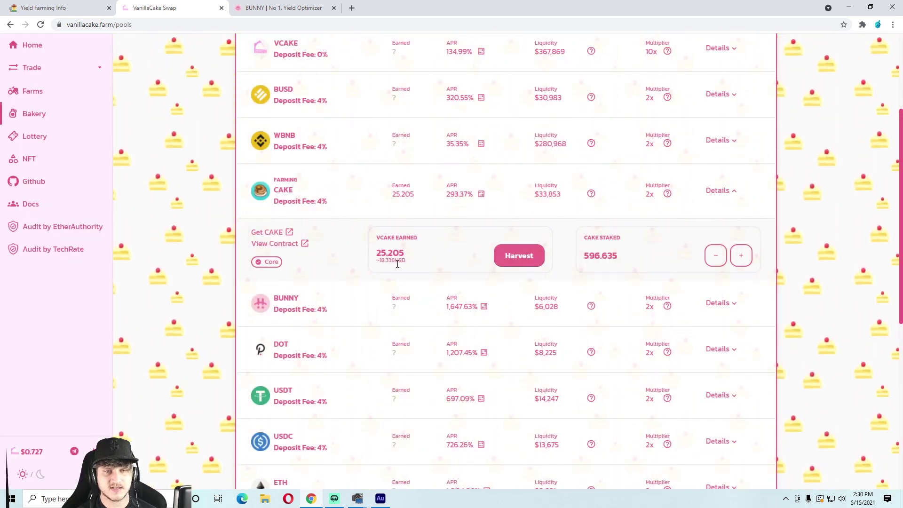
scroll(402, 256, up, 1)
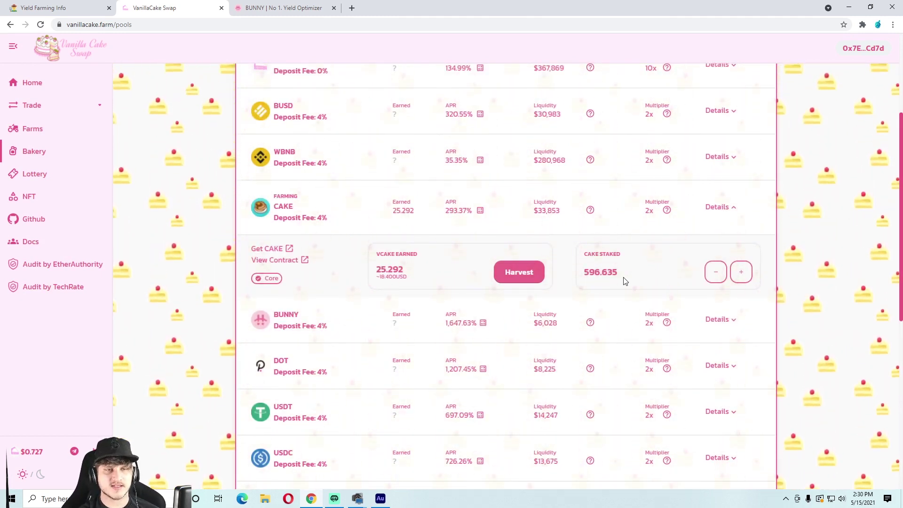
scroll(726, 244, up, 1)
click(727, 245)
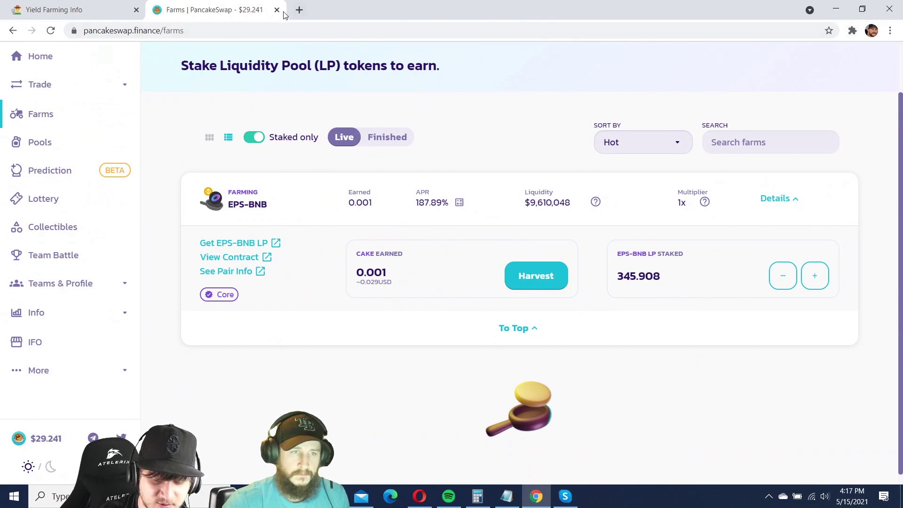
Step: Close the PancakeSwap tab, load popsicle.finance in a new tab, and open ICE Farming
middle_click(168, 20)
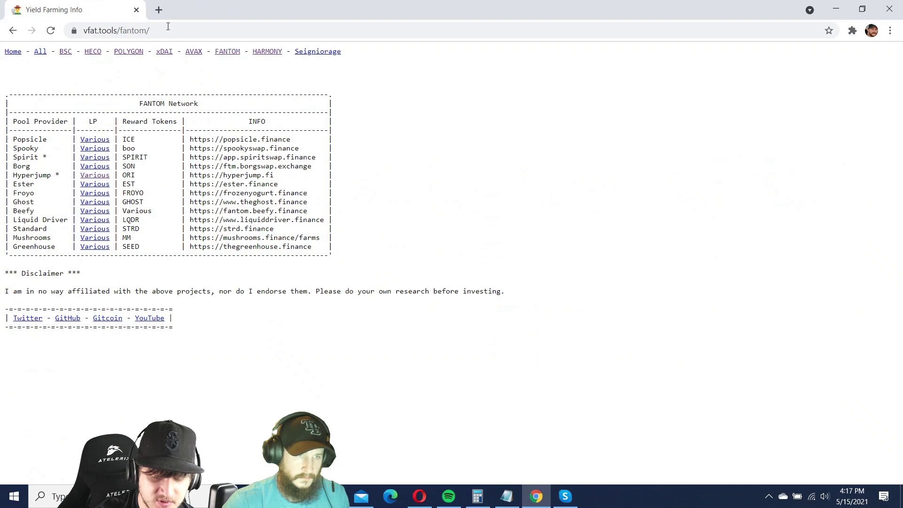
click(158, 10)
text(pop)
key(Return)
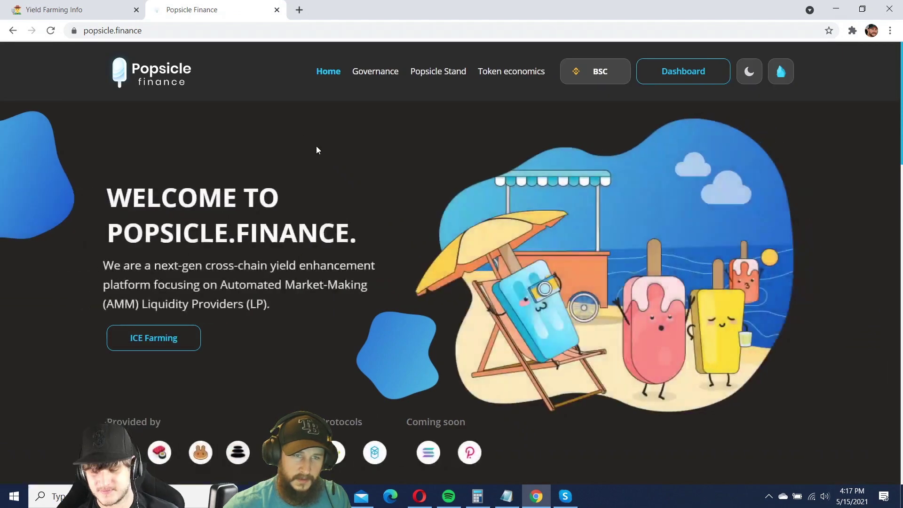
click(155, 339)
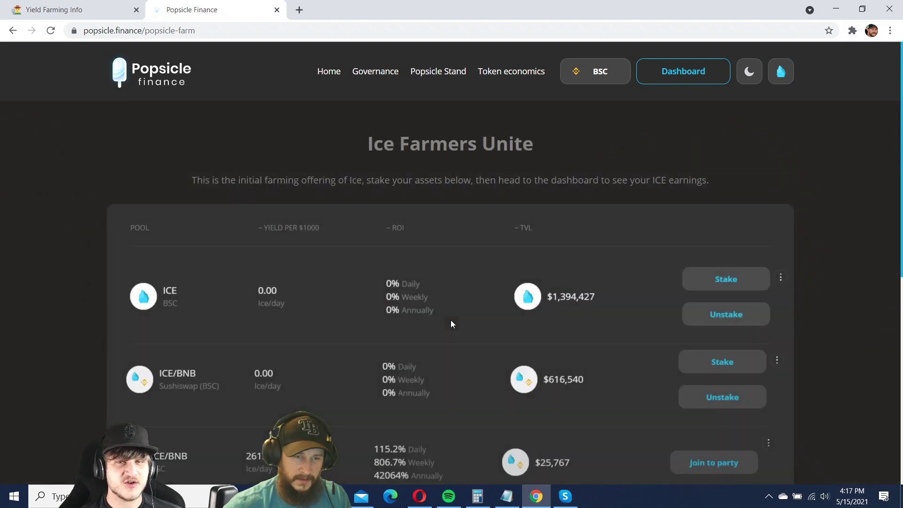
scroll(517, 287, down, 2)
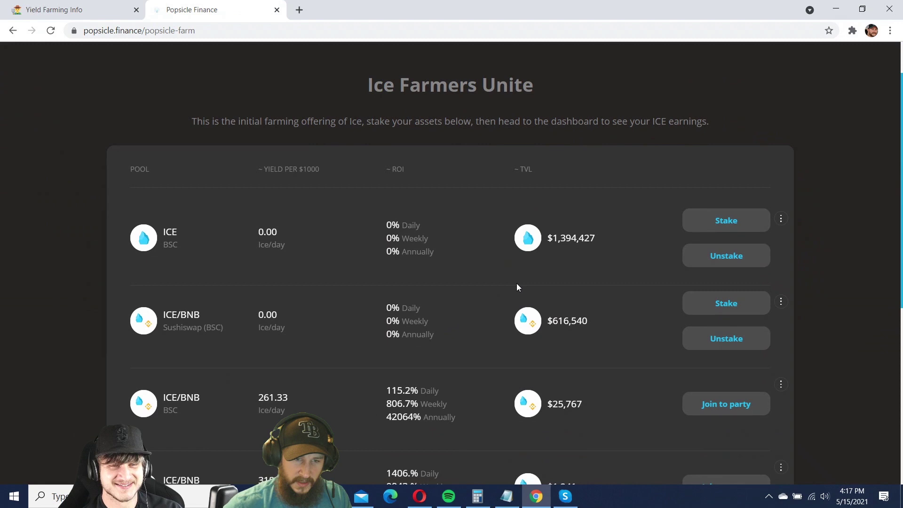
scroll(517, 288, down, 1)
scroll(517, 288, down, 2)
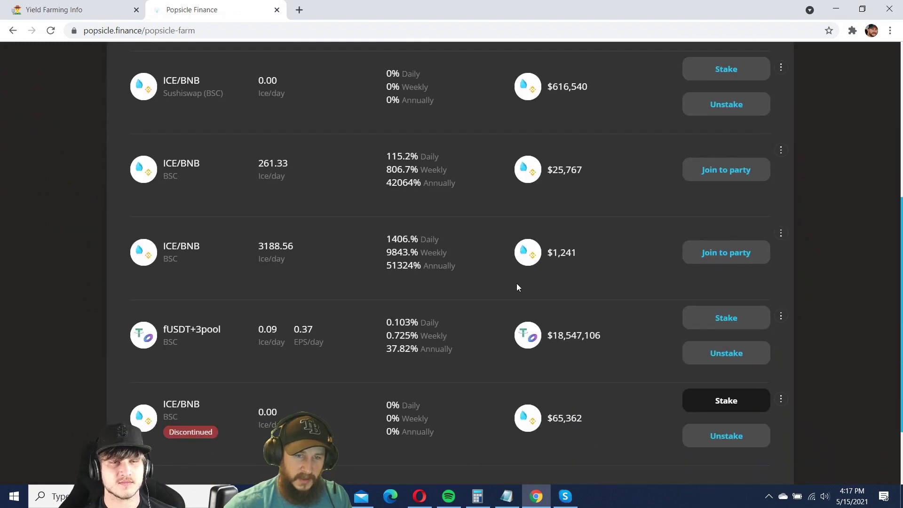
scroll(517, 287, up, 2)
scroll(516, 286, up, 2)
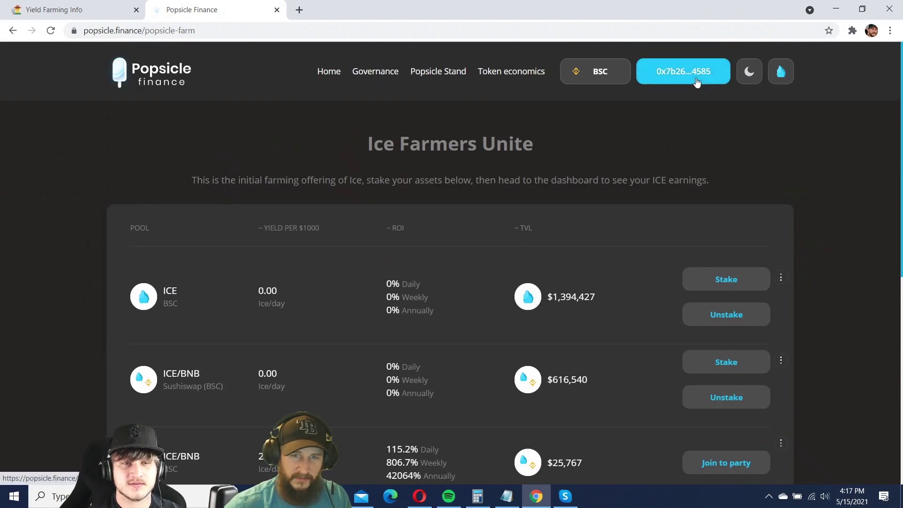
Step: Switch Popsicle Finance from BSC to Fantom and approve the network change in MetaMask
click(610, 72)
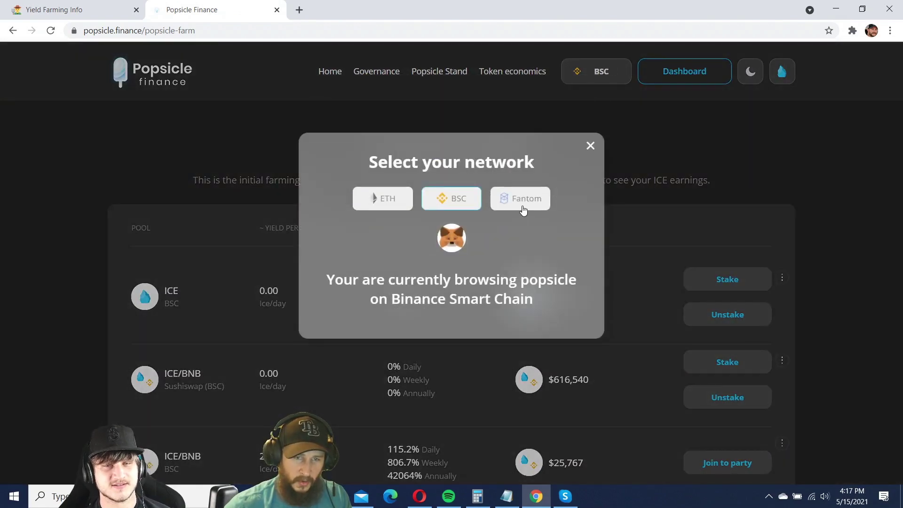
click(526, 201)
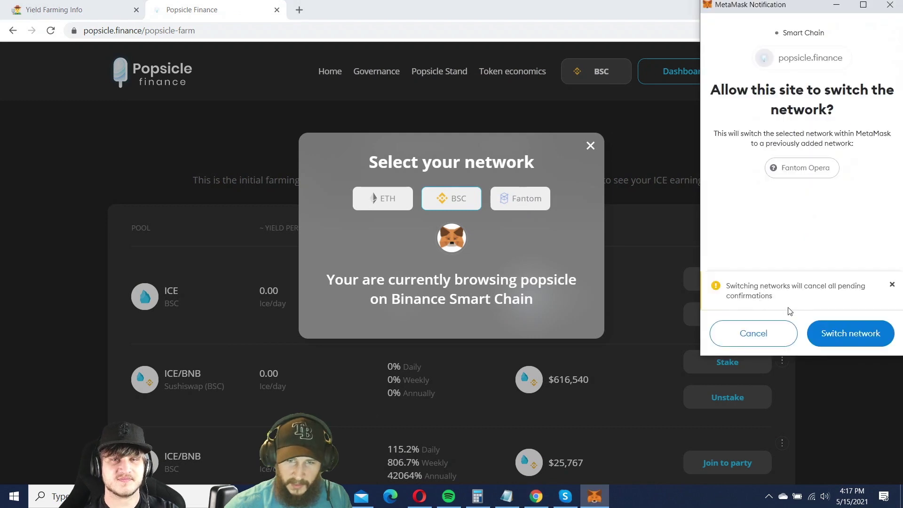
click(842, 335)
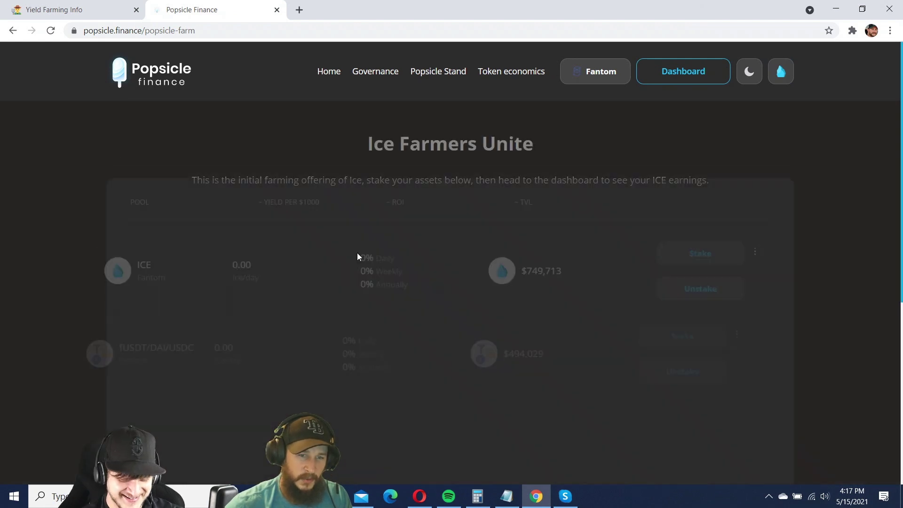
scroll(538, 271, down, 3)
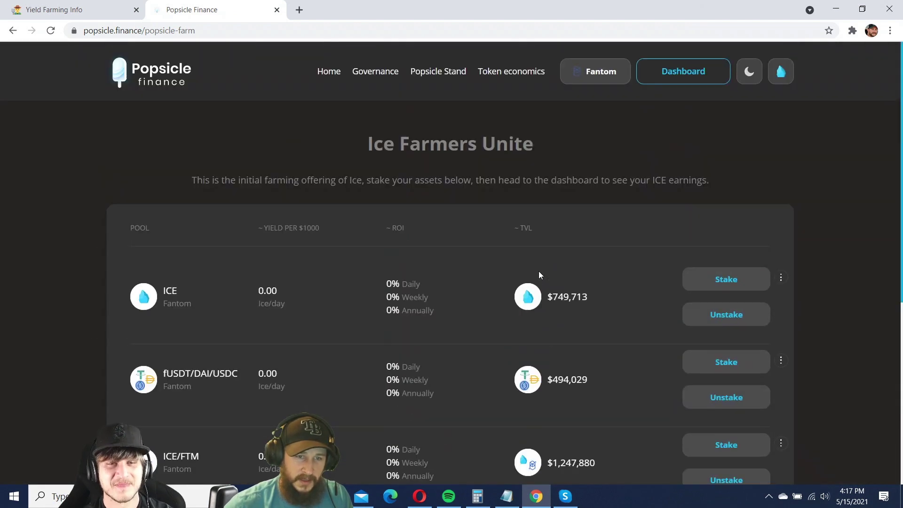
scroll(538, 274, down, 3)
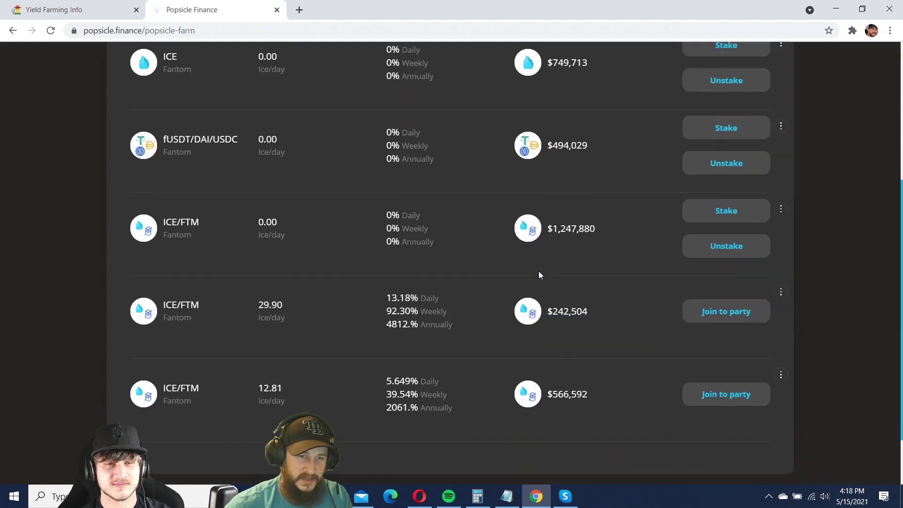
scroll(539, 275, down, 2)
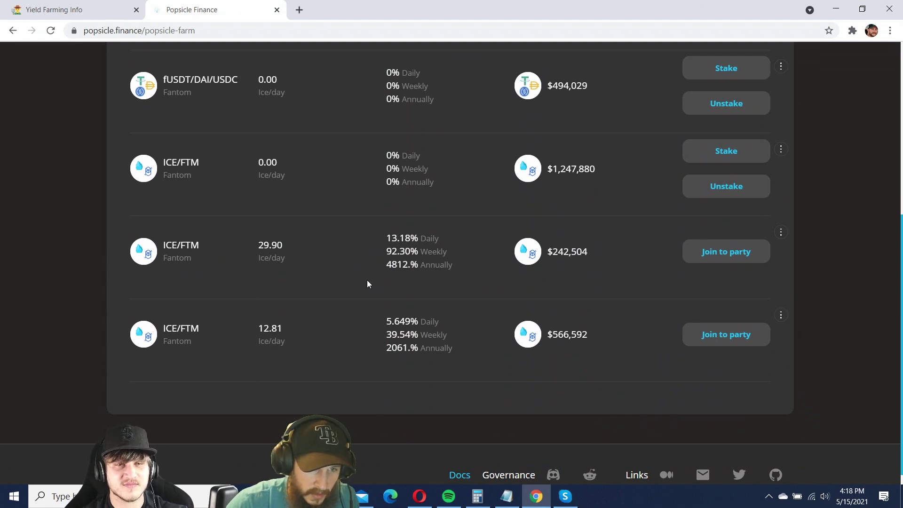
scroll(384, 283, up, 3)
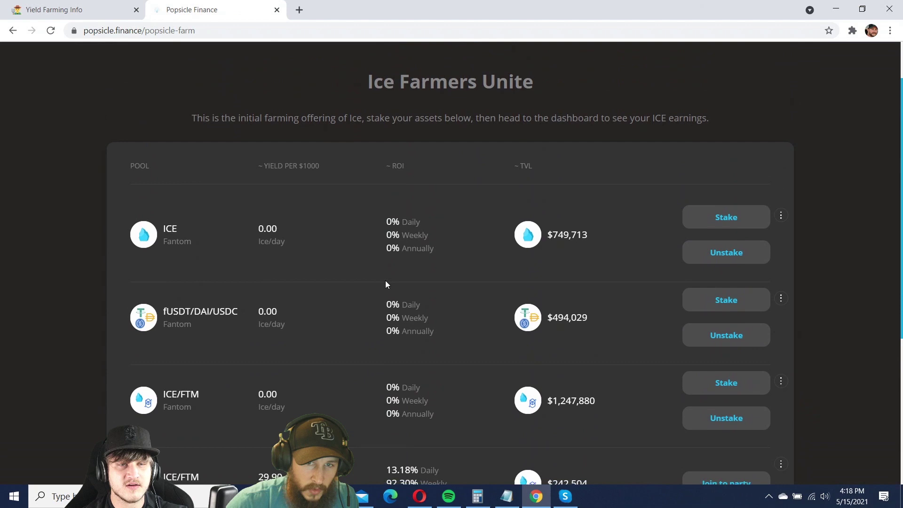
scroll(385, 285, down, 4)
Step: Open a fresh Chrome tab after reviewing the Fantom ICE pools
click(298, 8)
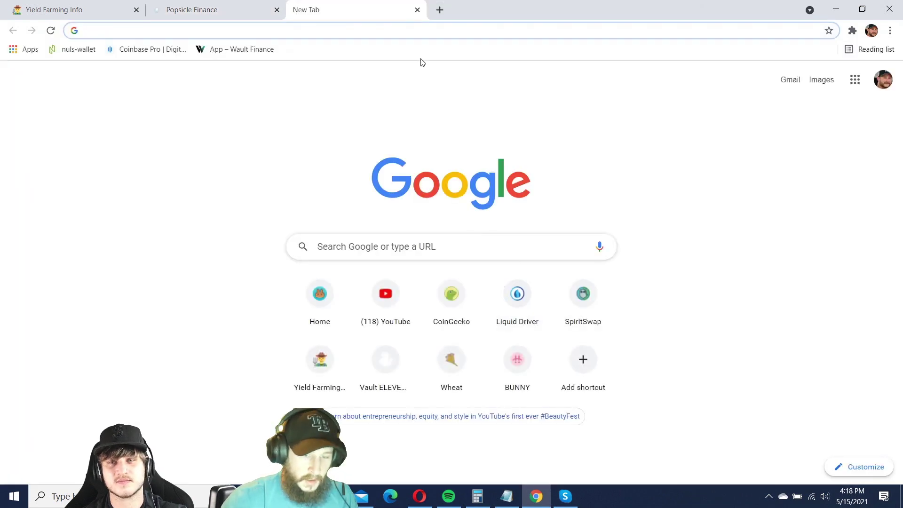
text(spookyswap.finance)
Step: On spookyswap.finance, sort the farms by earnings and expand the FTM-ICE farm
key(Return)
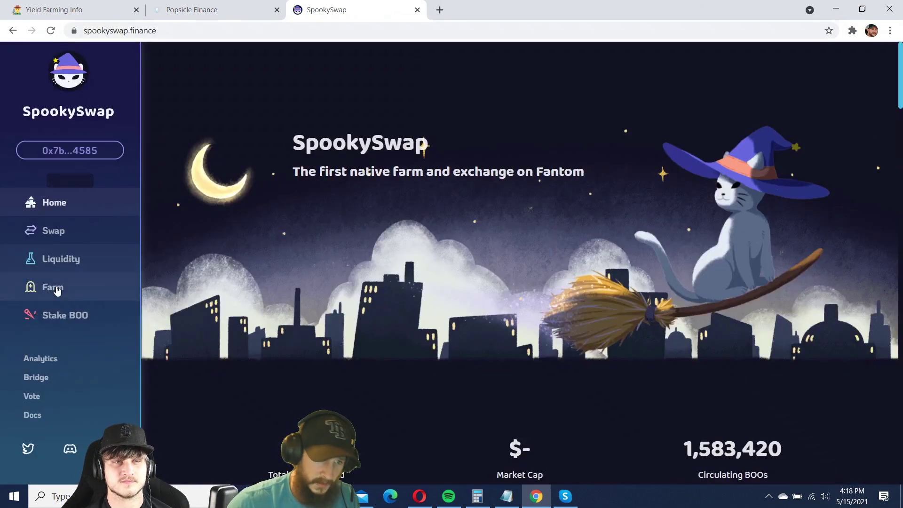
click(61, 289)
scroll(553, 213, down, 2)
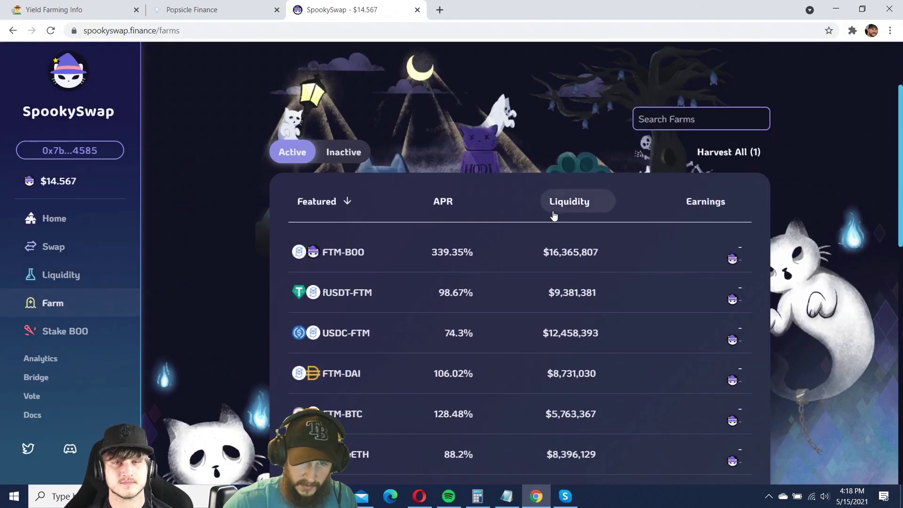
click(703, 203)
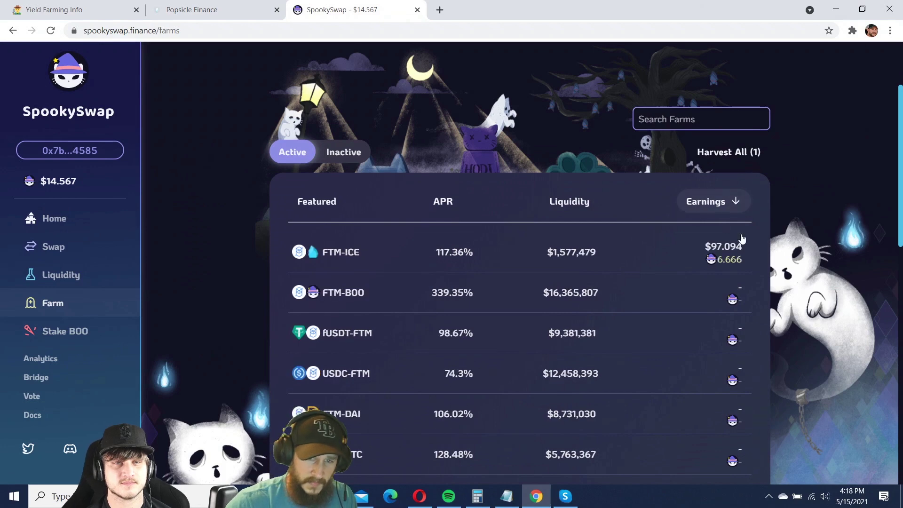
click(655, 261)
scroll(710, 296, down, 2)
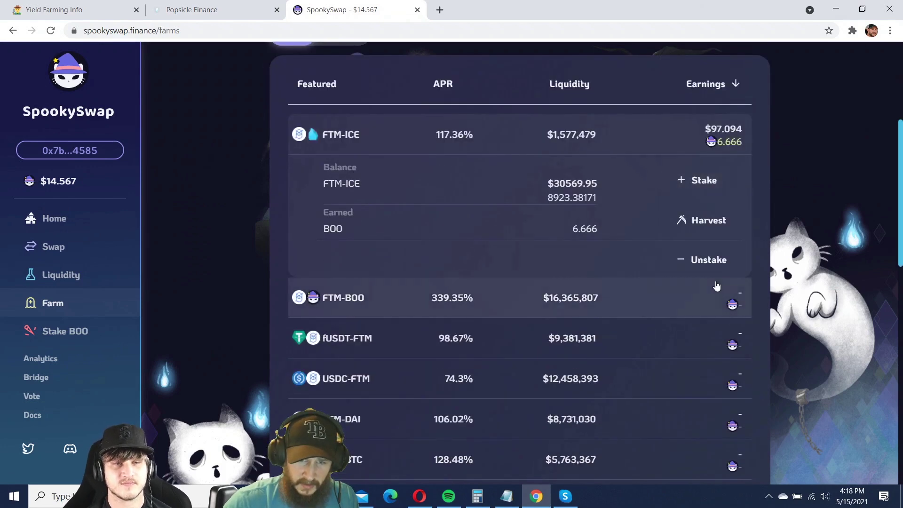
Step: Unstake the maximum 8923.3817 FTM-ICE LP tokens and approve the transaction in MetaMask
click(704, 261)
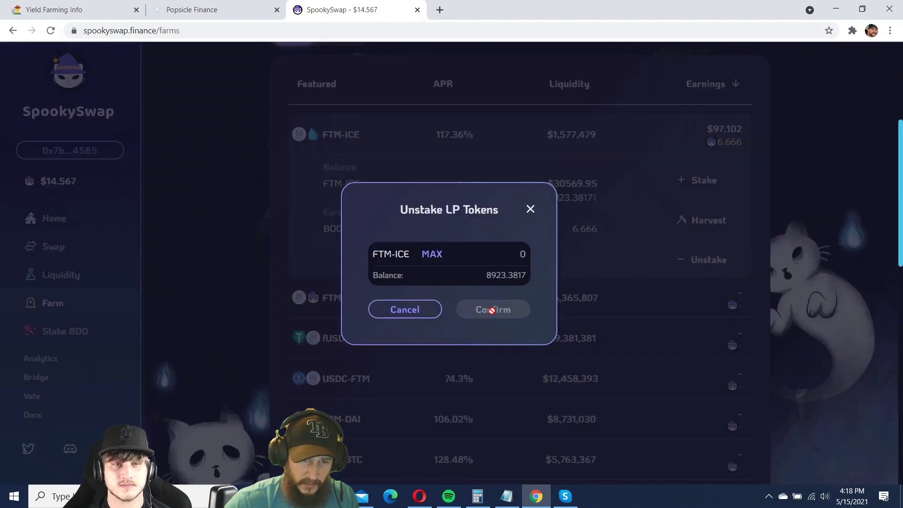
click(432, 254)
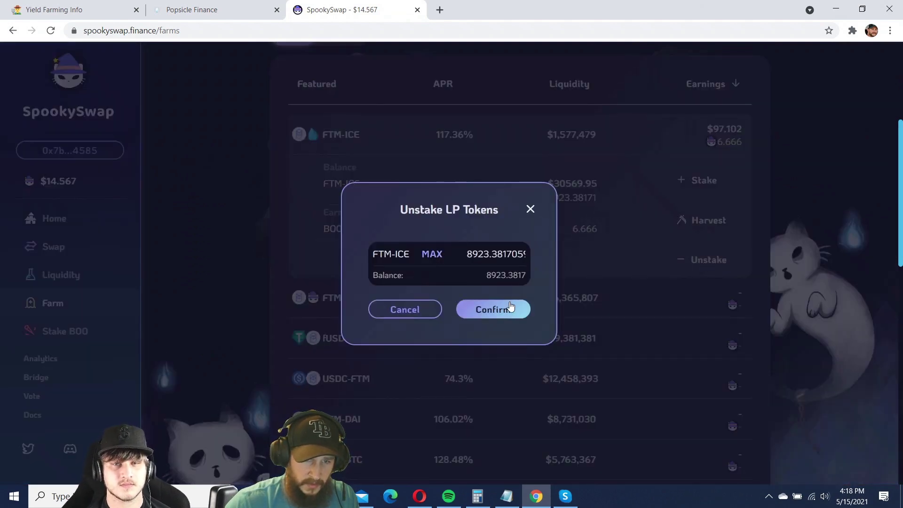
click(500, 311)
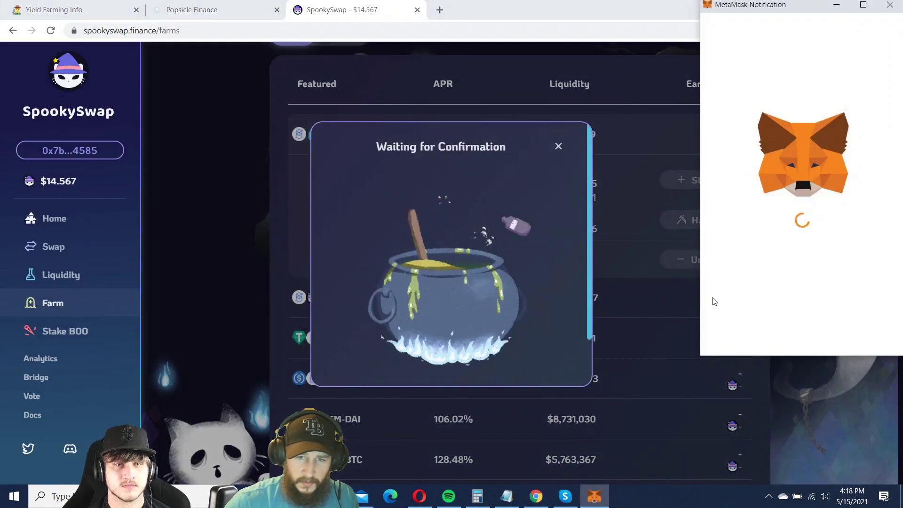
click(845, 338)
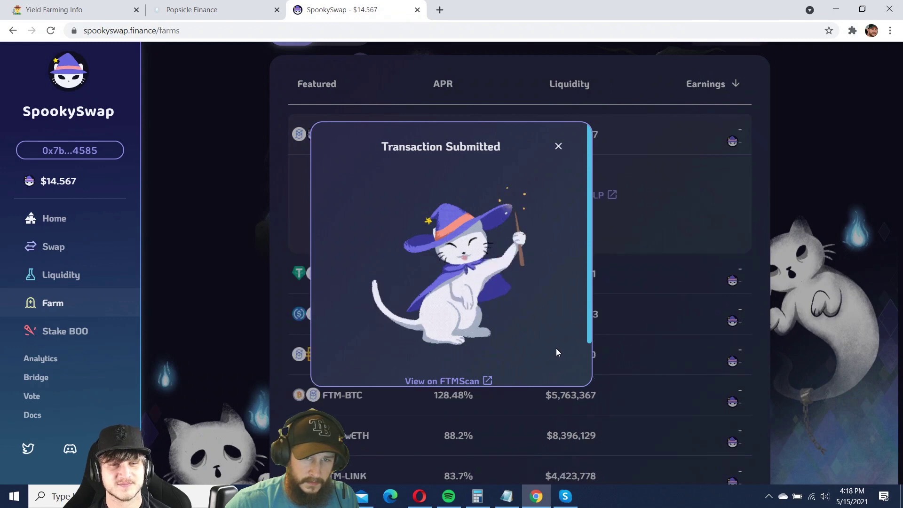
click(559, 147)
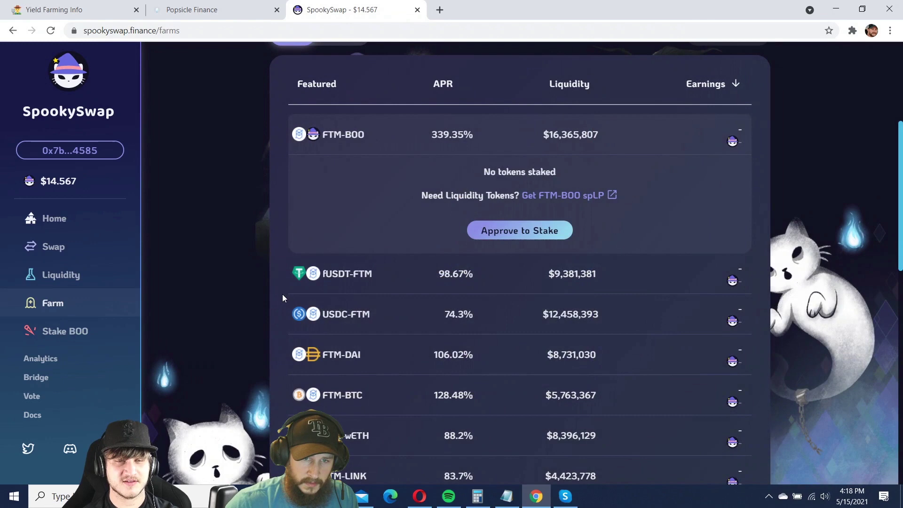
Step: Open SpookySwap's Liquidity page, then go to the Popsicle Finance dashboard
click(66, 280)
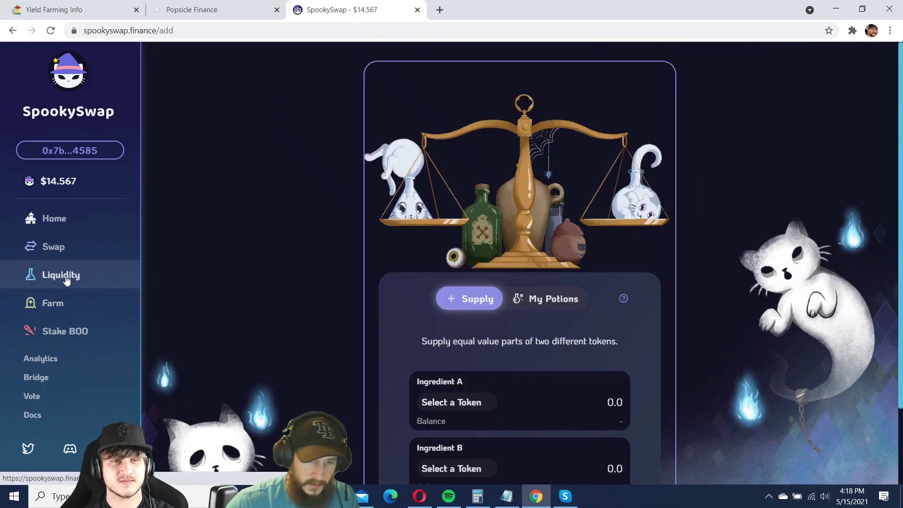
scroll(421, 296, down, 2)
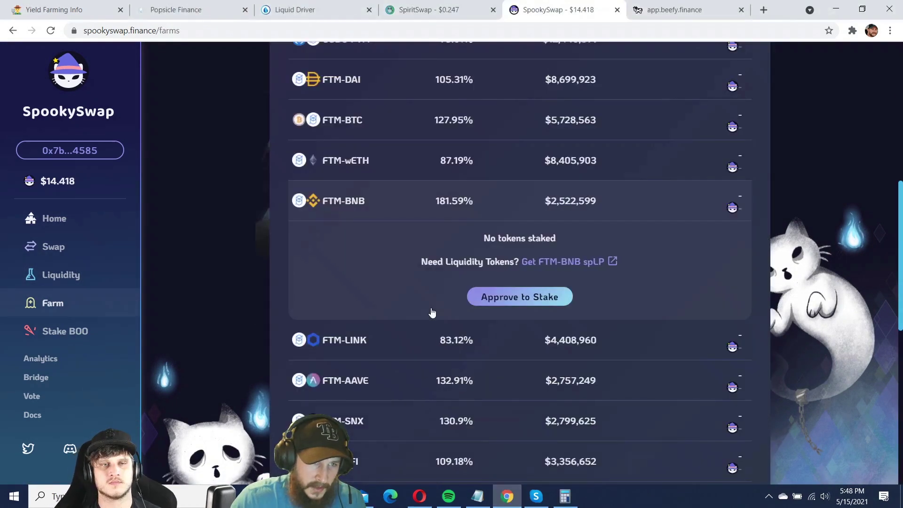
click(205, 14)
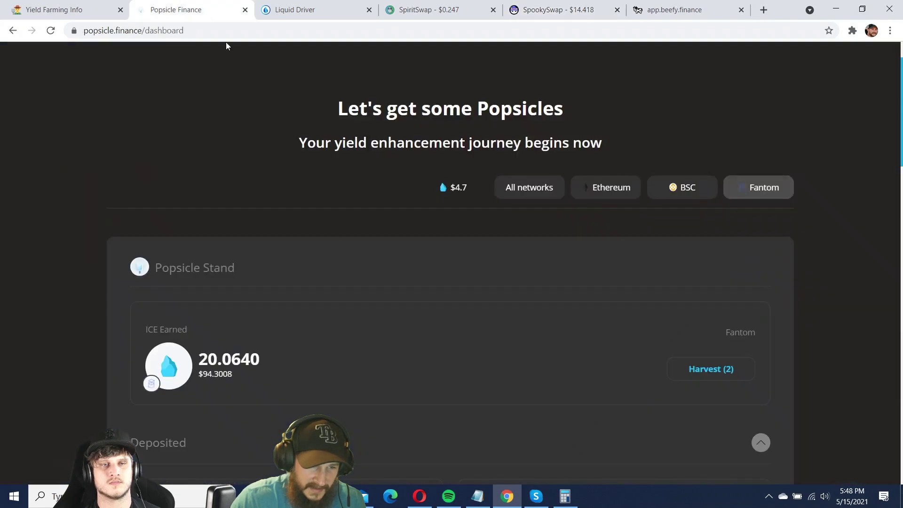
scroll(380, 277, down, 3)
scroll(383, 275, down, 2)
scroll(384, 276, down, 3)
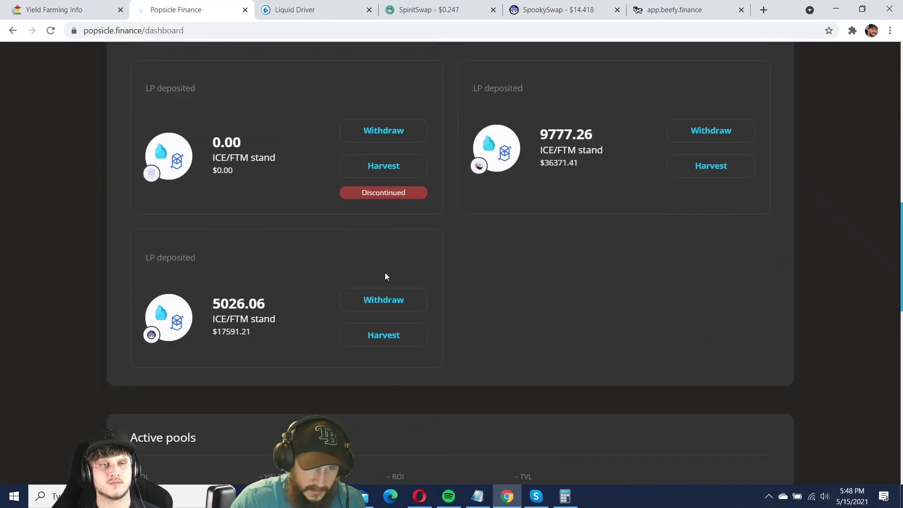
scroll(385, 277, up, 4)
scroll(386, 276, up, 5)
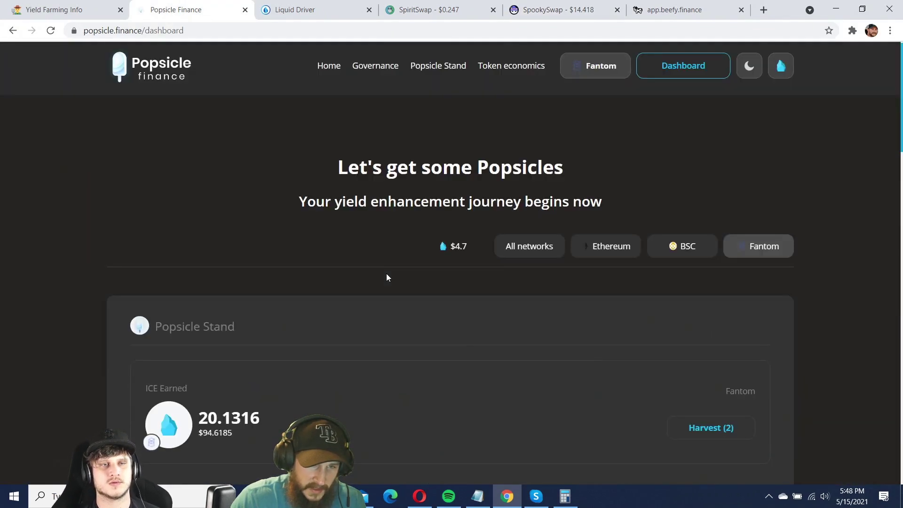
scroll(387, 277, down, 3)
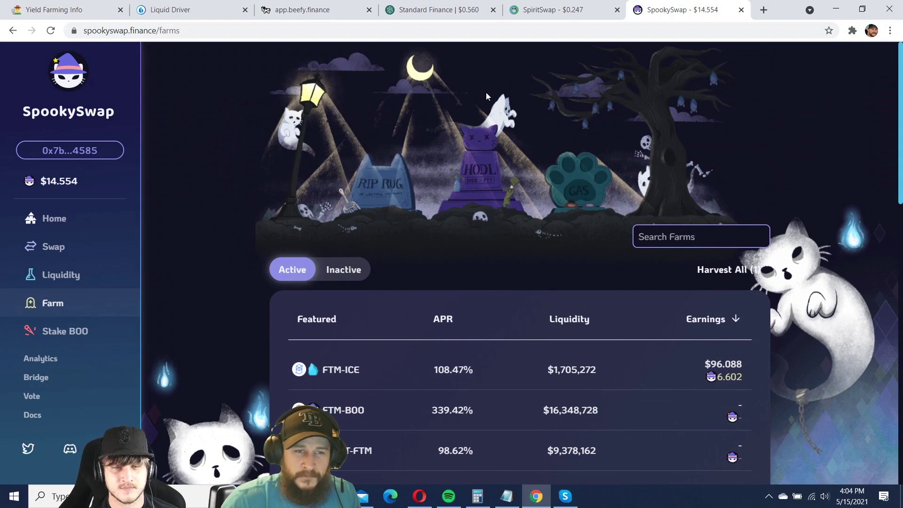
Step: On SpiritSwap's Farming page, show and then hide the SPIRIT-FTM LP farm details
click(564, 13)
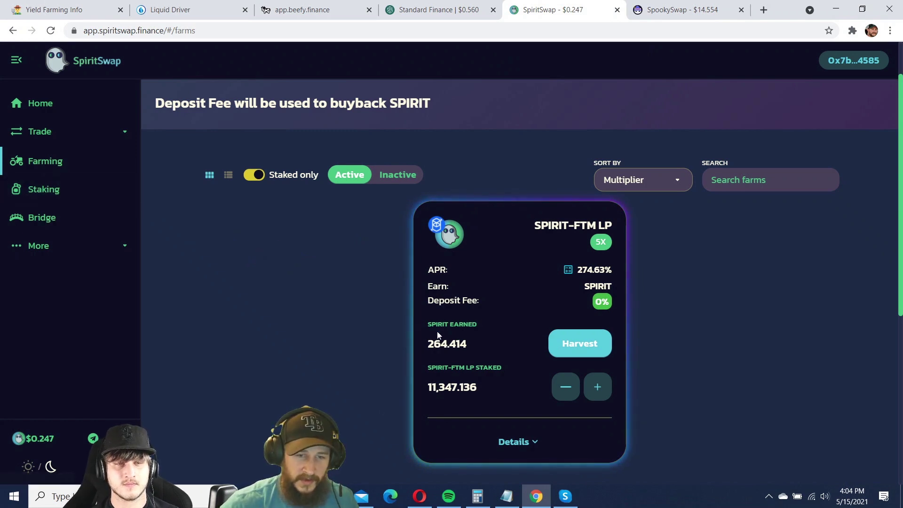
scroll(485, 287, down, 2)
scroll(488, 285, down, 1)
scroll(512, 293, up, 2)
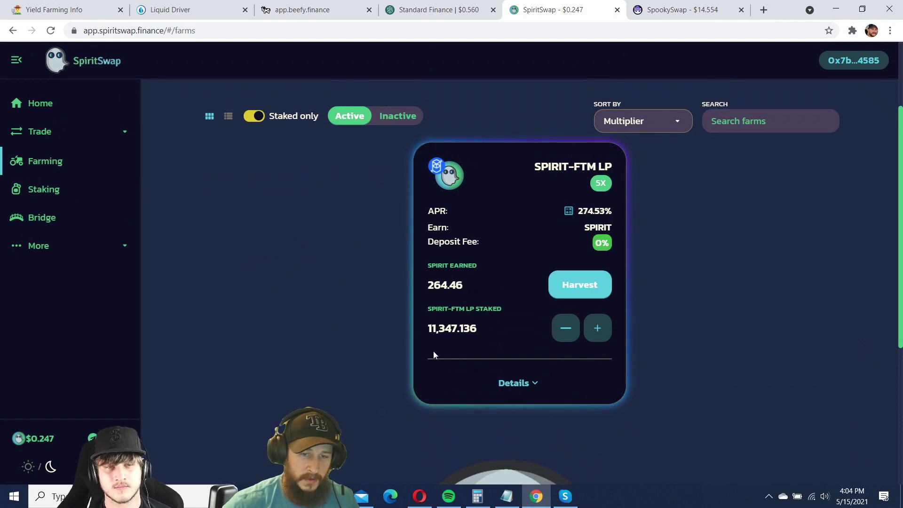
click(529, 384)
click(534, 384)
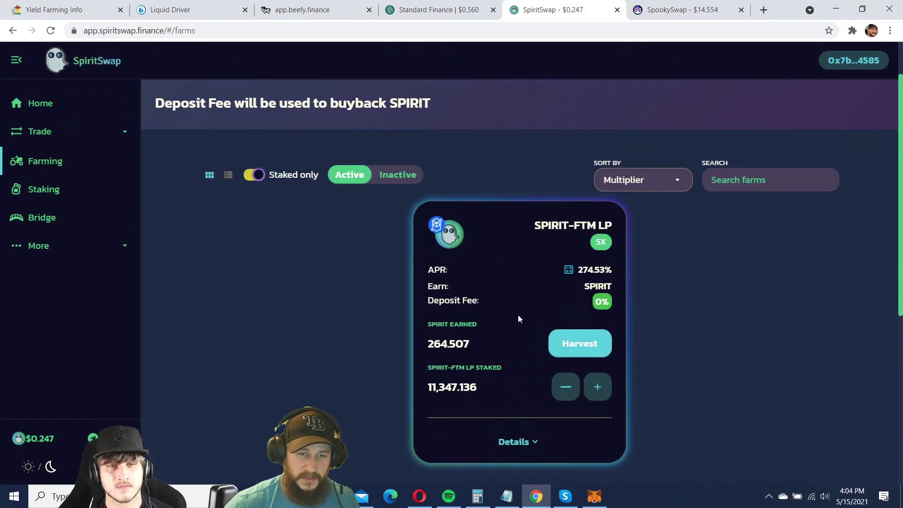
scroll(519, 318, down, 1)
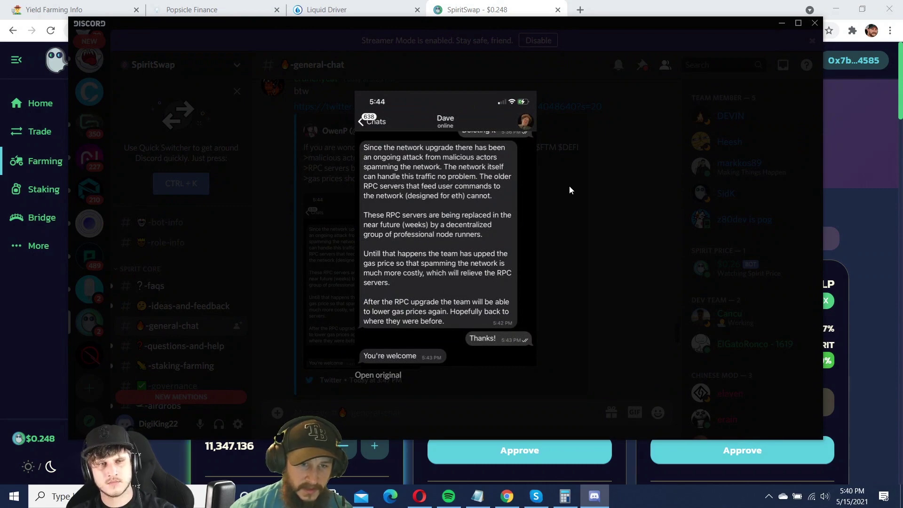
Step: Close the enlarged screenshot in Discord's #general-chat channel
click(550, 227)
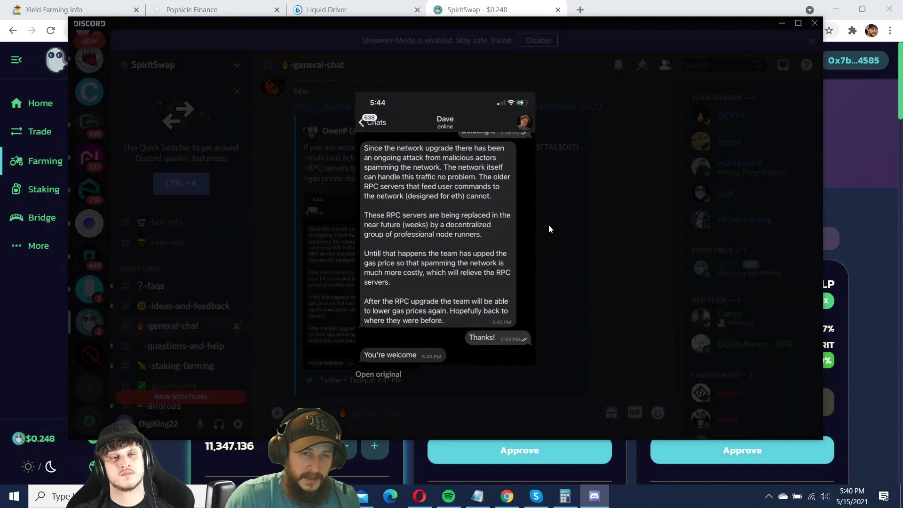
scroll(562, 215, down, 3)
scroll(605, 265, down, 2)
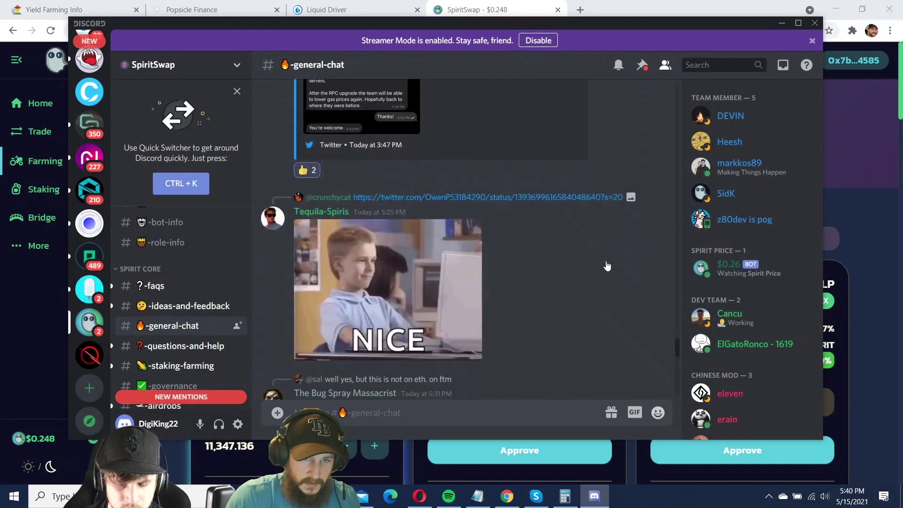
scroll(607, 264, down, 2)
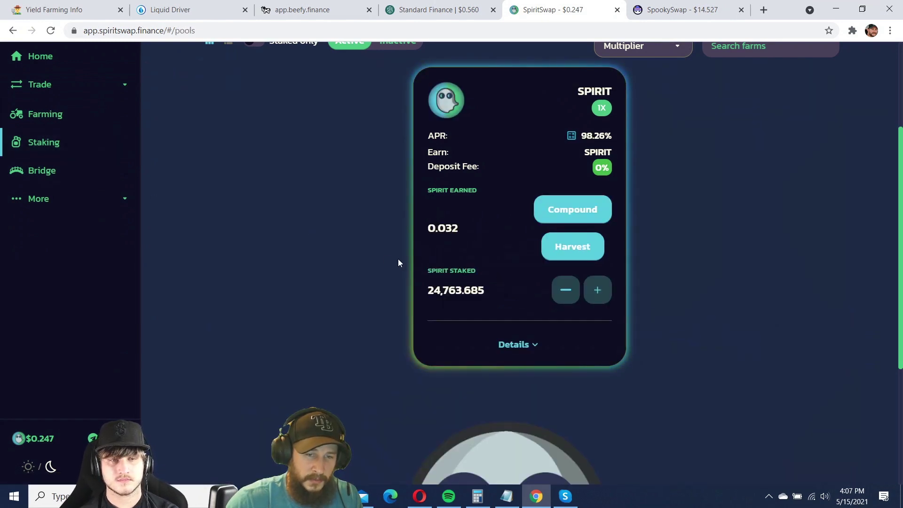
scroll(387, 260, down, 1)
scroll(375, 259, up, 2)
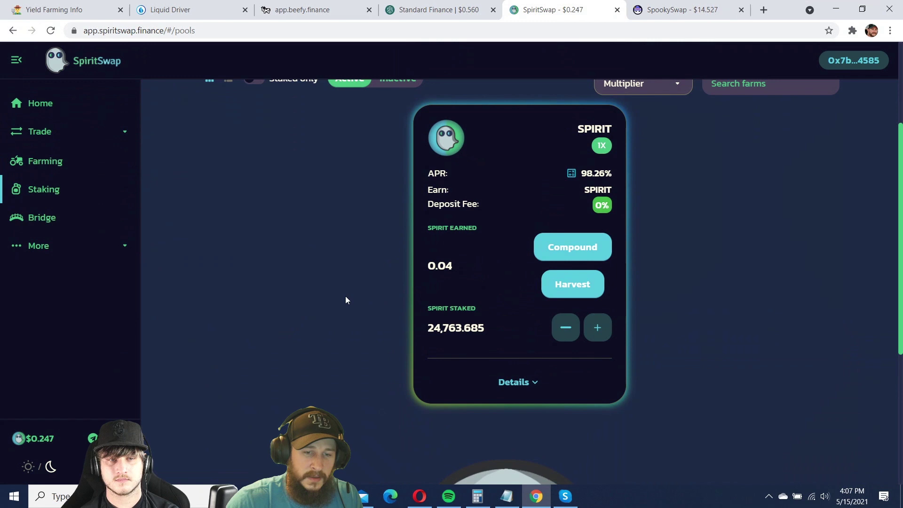
Step: Deposit the full 265.08 SPIRIT balance into the SPIRIT pool, then return to SpookySwap's farms
click(598, 327)
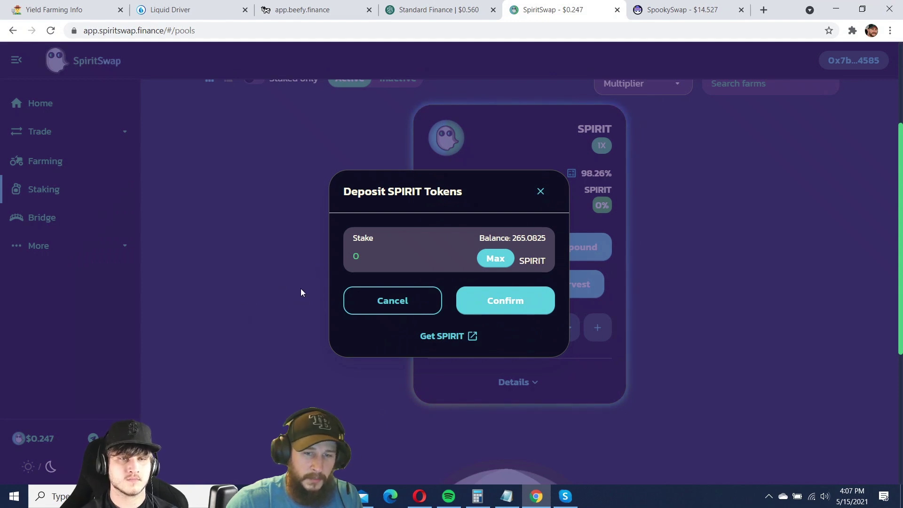
click(494, 259)
click(499, 302)
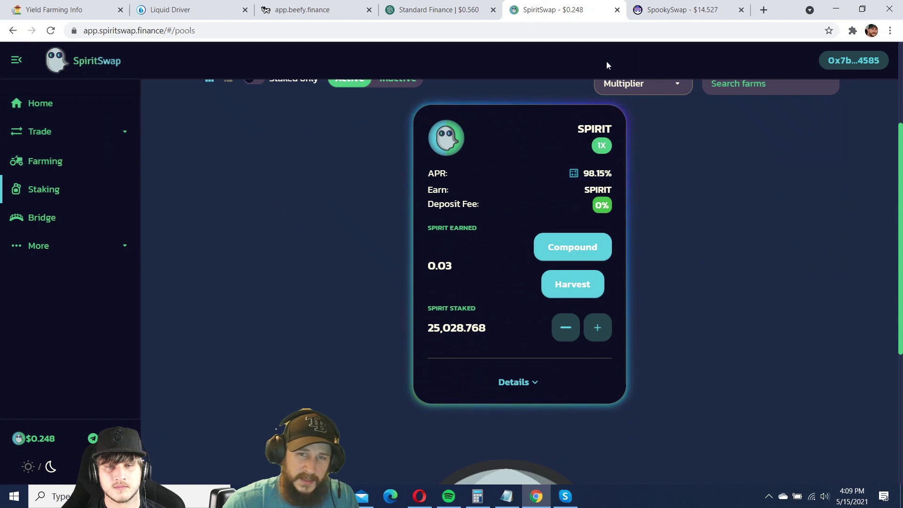
click(646, 11)
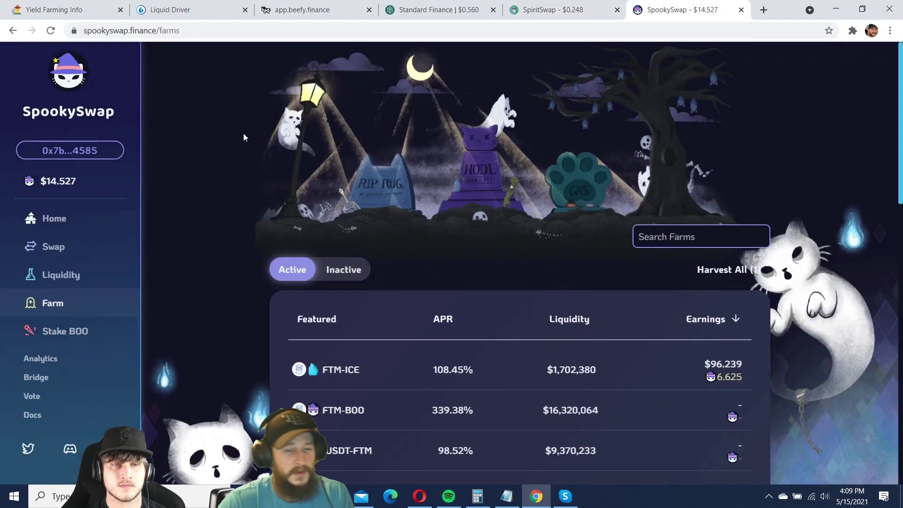
scroll(215, 223, down, 3)
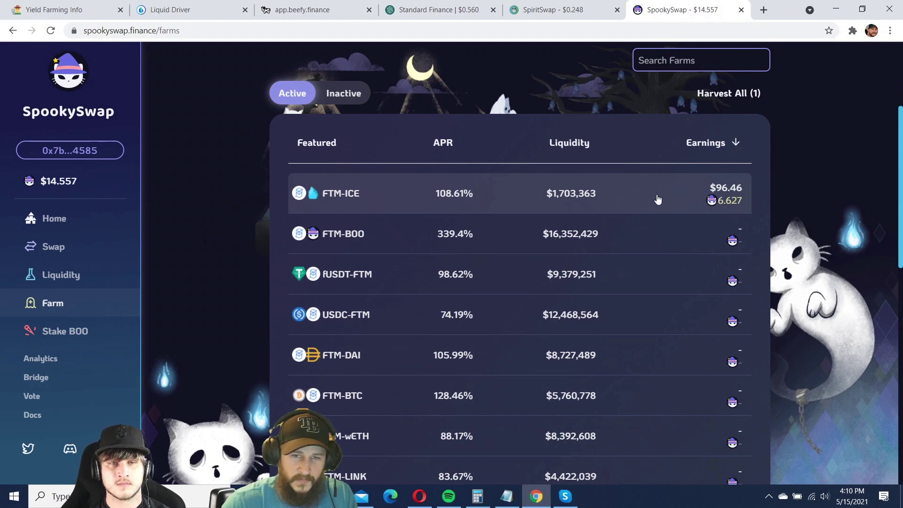
Step: Check the FTM-ICE farm's balance and earned BOO, then return to the SpookySwap home page
click(736, 199)
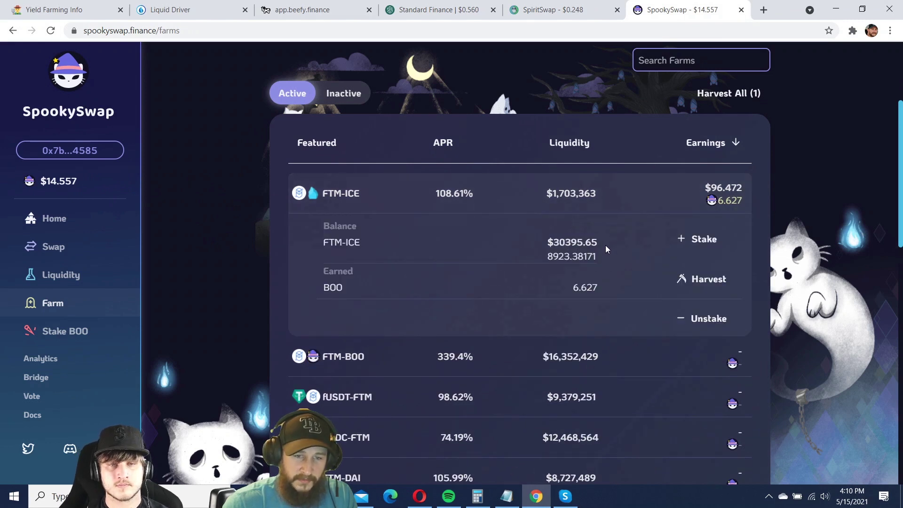
scroll(606, 245, down, 1)
scroll(606, 245, down, 1)
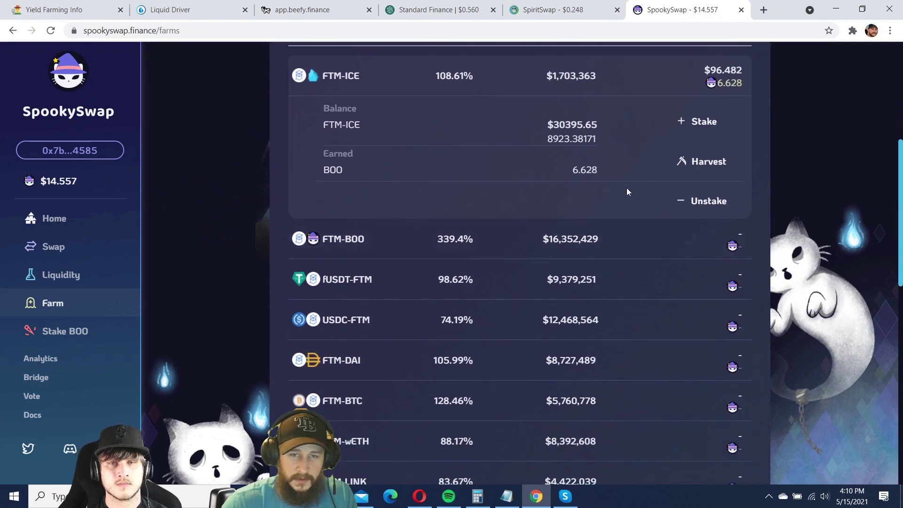
scroll(629, 194, up, 1)
click(509, 142)
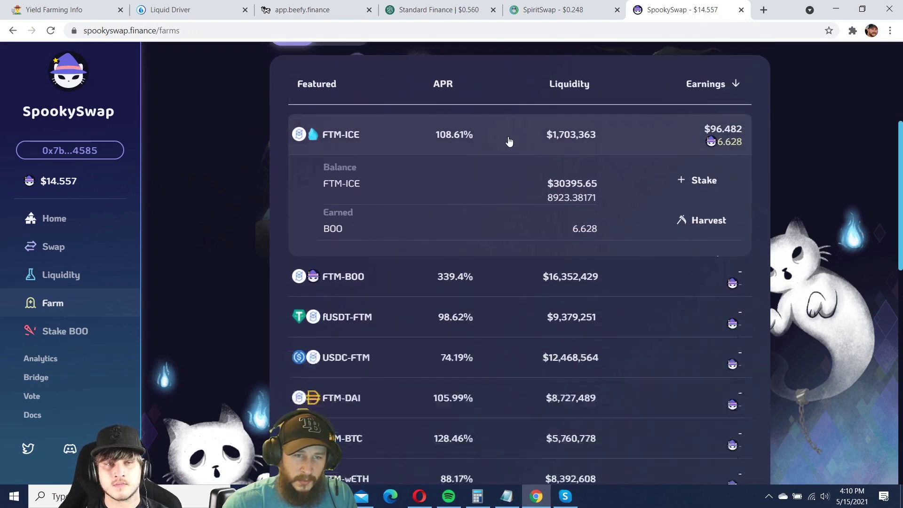
scroll(476, 218, down, 3)
scroll(475, 218, down, 3)
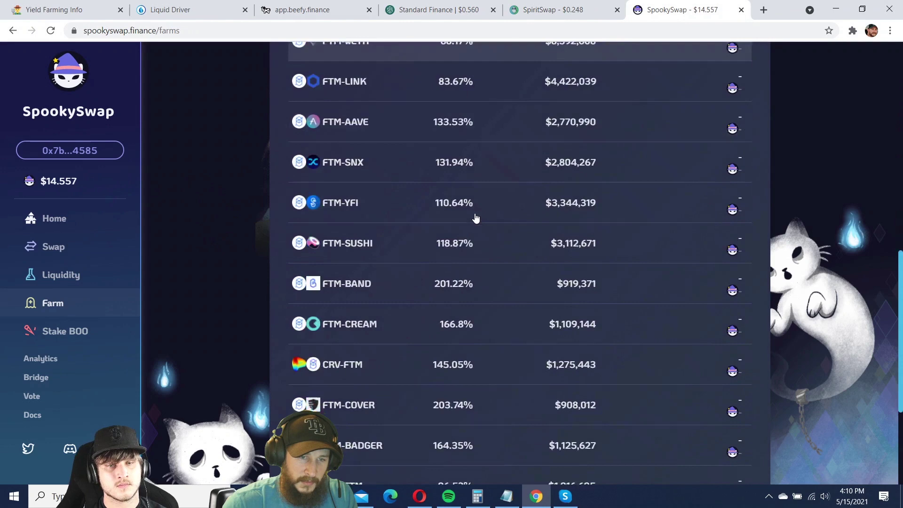
scroll(474, 216, down, 2)
scroll(480, 277, up, 3)
scroll(481, 278, up, 4)
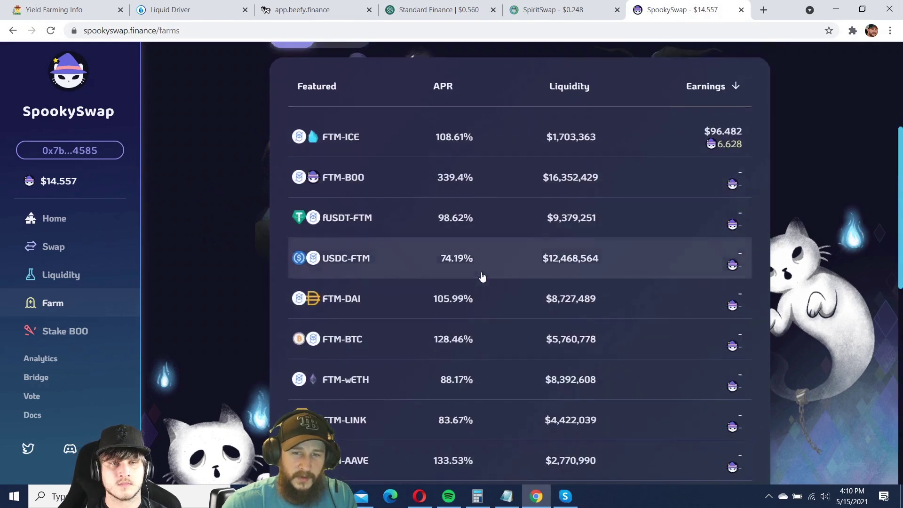
scroll(482, 276, up, 2)
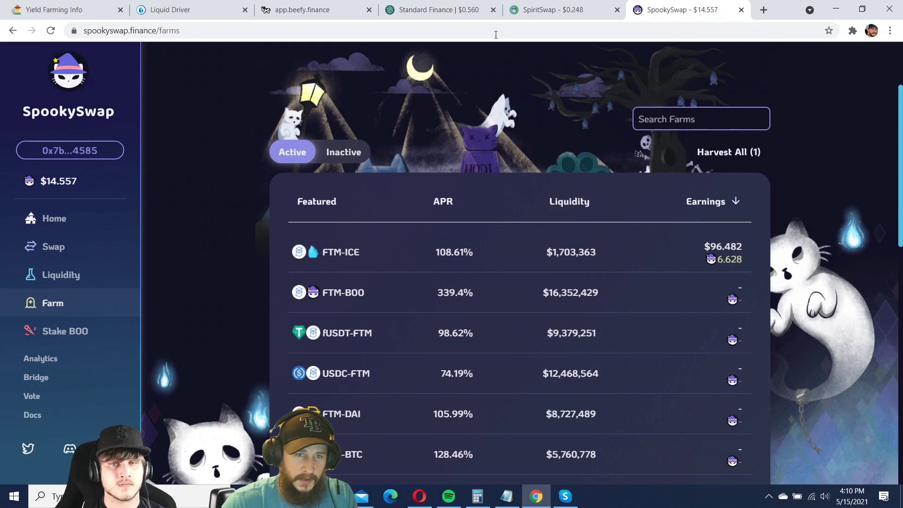
key(alt+Left)
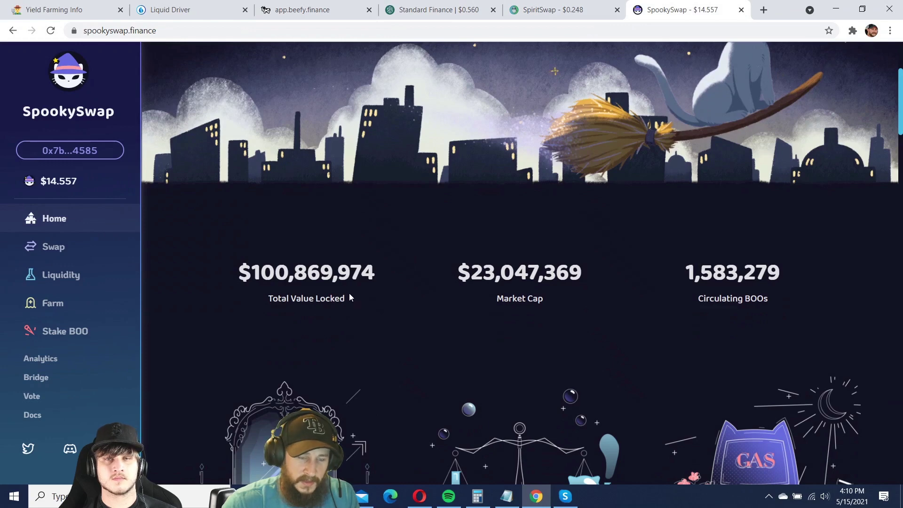
scroll(347, 297, down, 2)
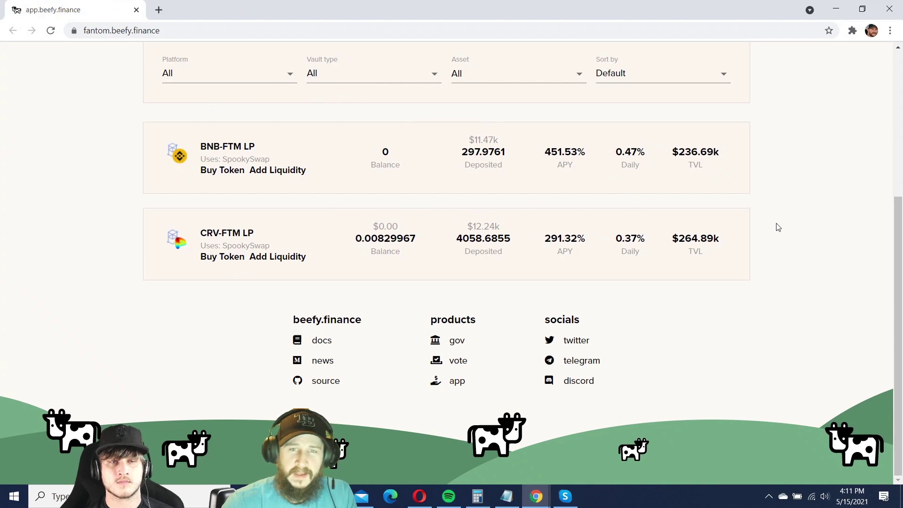
scroll(750, 226, up, 1)
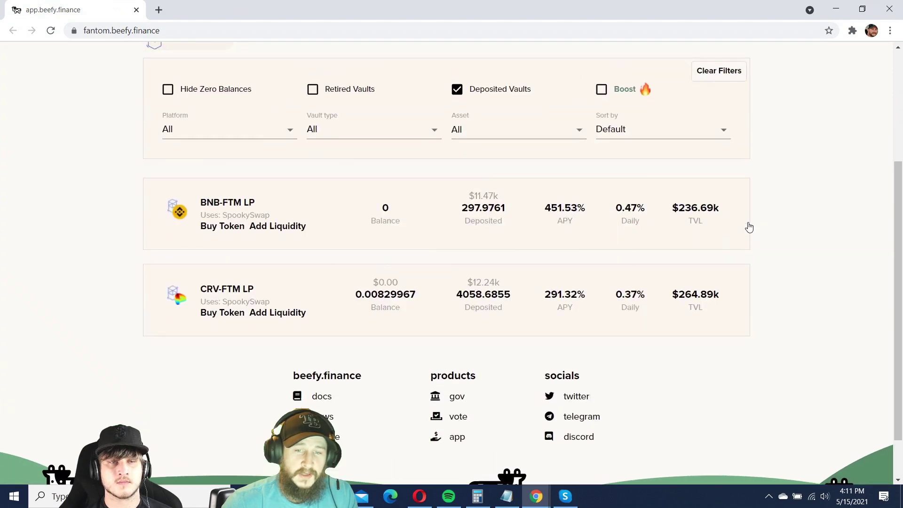
scroll(780, 225, up, 1)
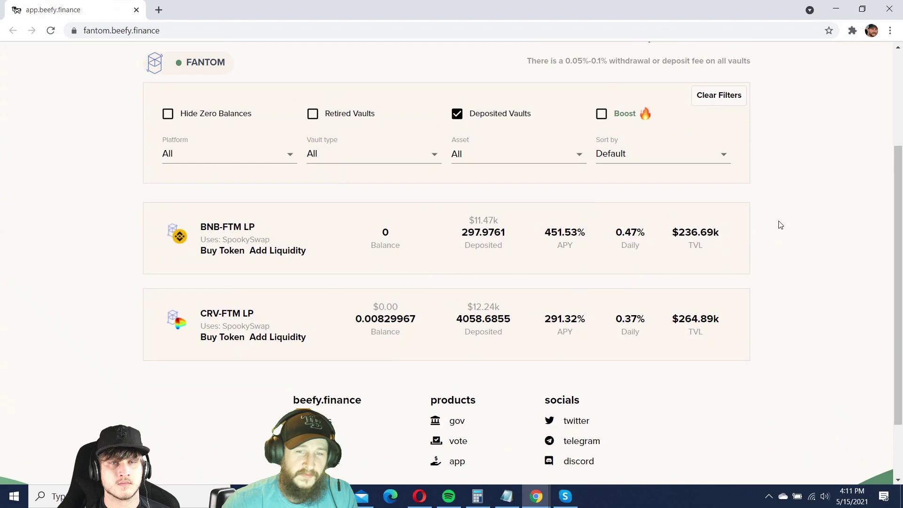
scroll(783, 172, up, 1)
scroll(790, 188, up, 1)
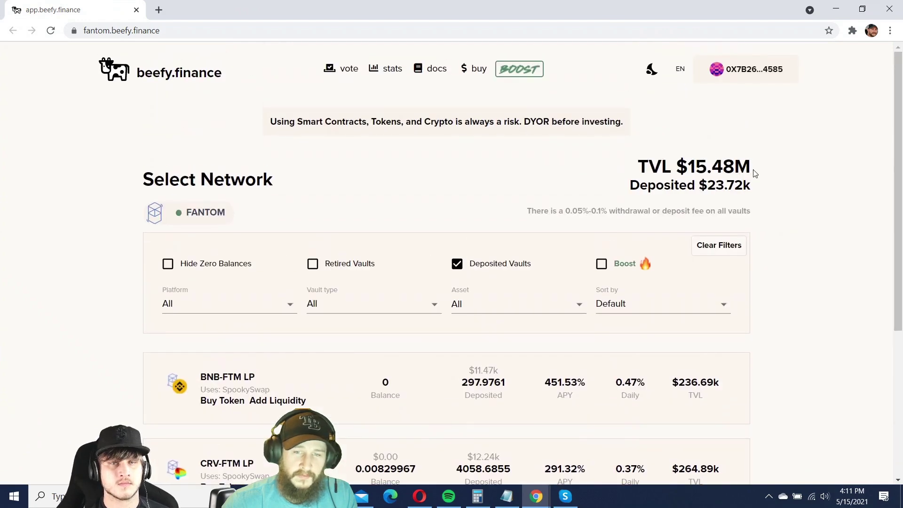
scroll(776, 183, down, 4)
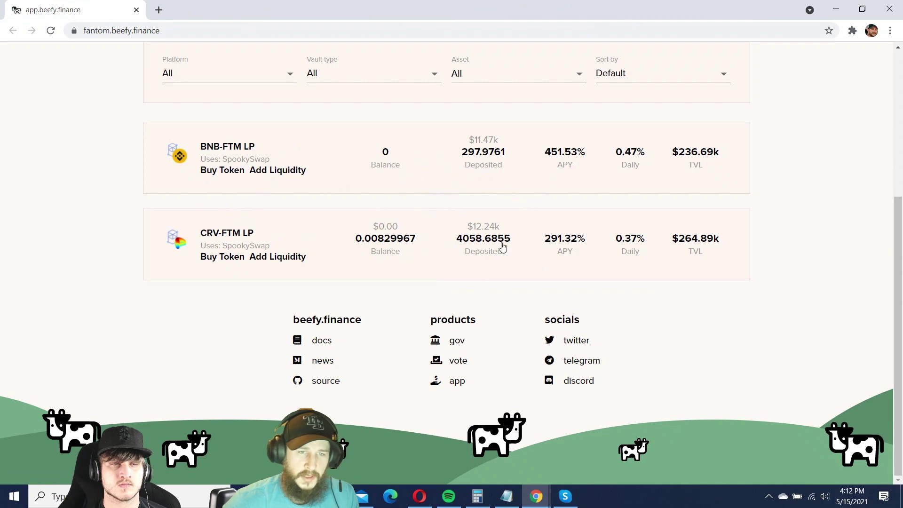
scroll(436, 223, up, 2)
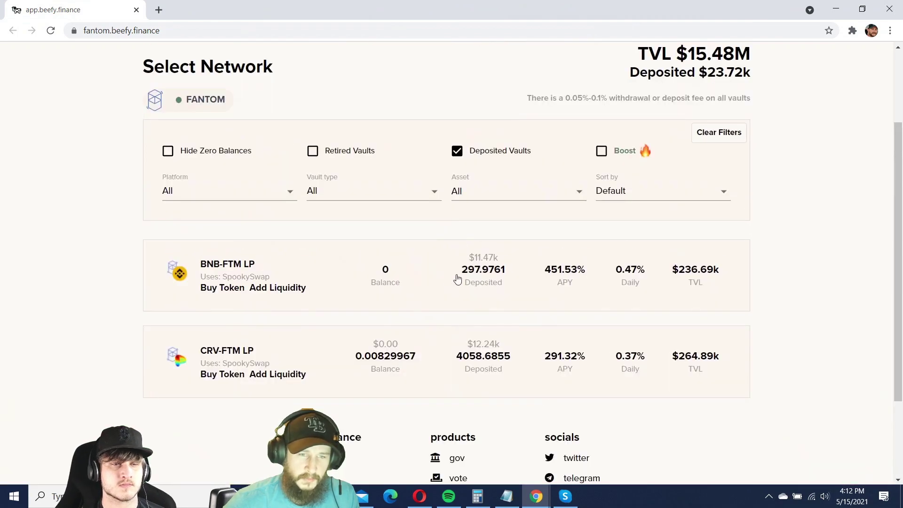
scroll(457, 280, up, 1)
scroll(407, 349, down, 2)
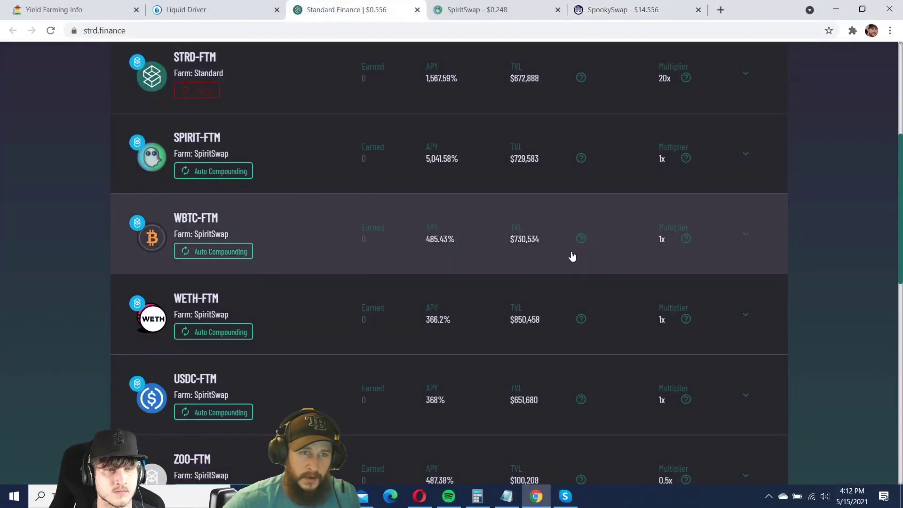
scroll(571, 256, up, 3)
scroll(751, 263, up, 1)
scroll(522, 231, down, 1)
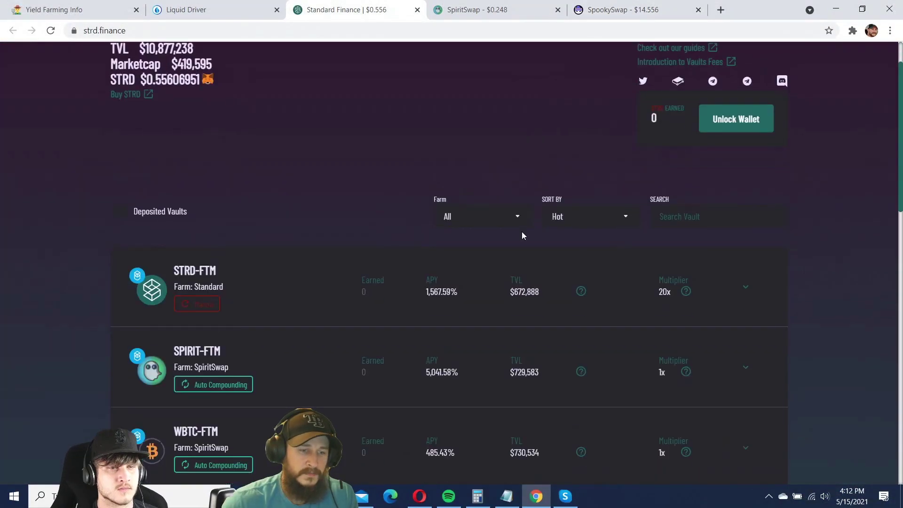
scroll(522, 231, down, 2)
scroll(523, 238, down, 1)
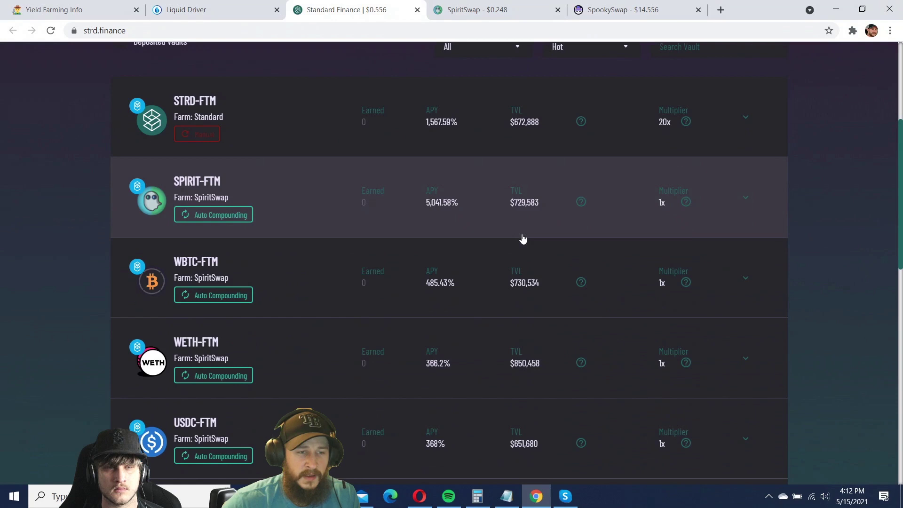
scroll(520, 240, down, 1)
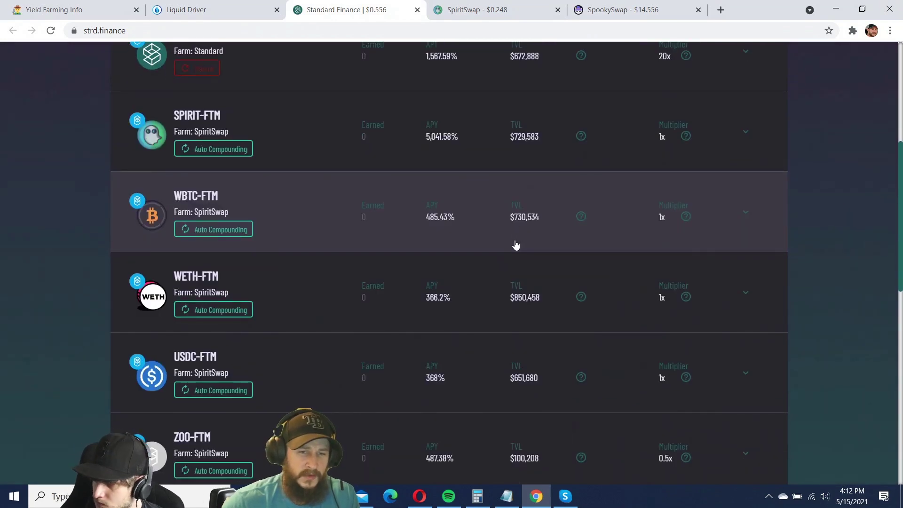
scroll(549, 254, down, 1)
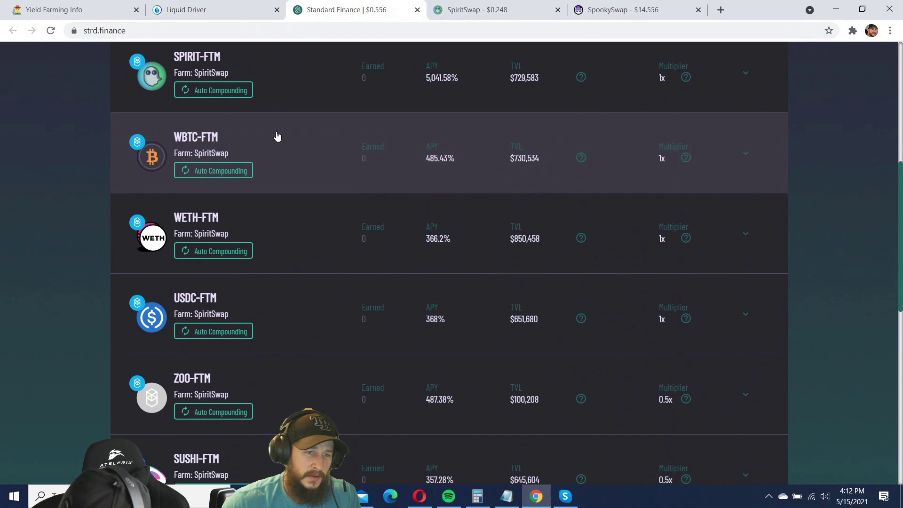
scroll(277, 137, down, 2)
scroll(276, 145, down, 3)
scroll(297, 184, down, 2)
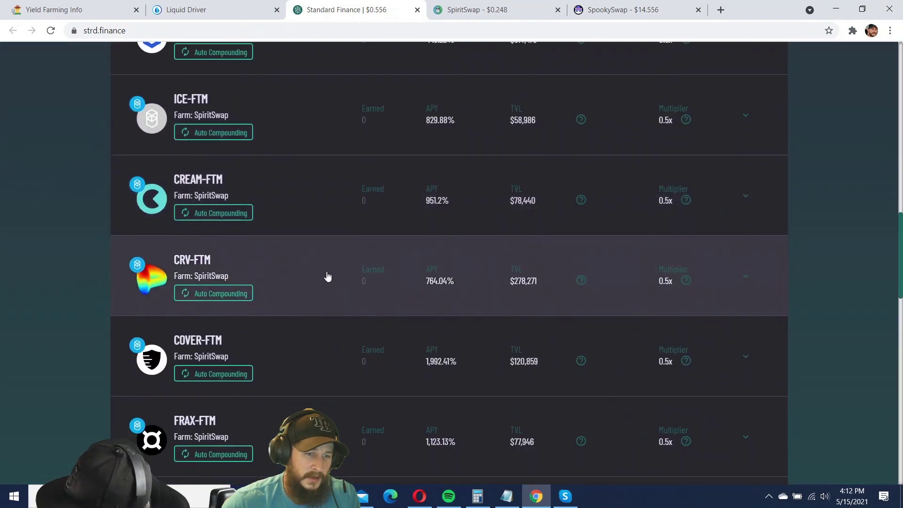
scroll(328, 279, down, 5)
scroll(330, 281, down, 2)
scroll(331, 283, down, 2)
scroll(332, 282, down, 2)
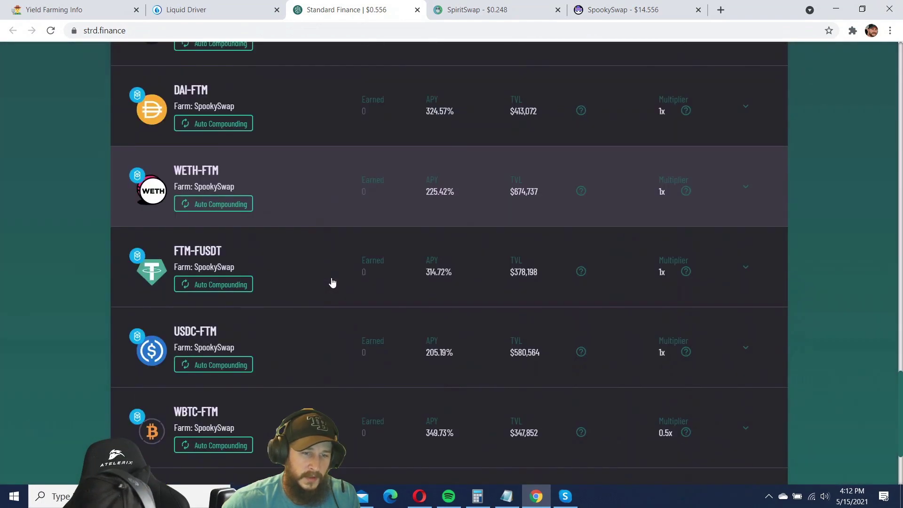
scroll(320, 281, down, 2)
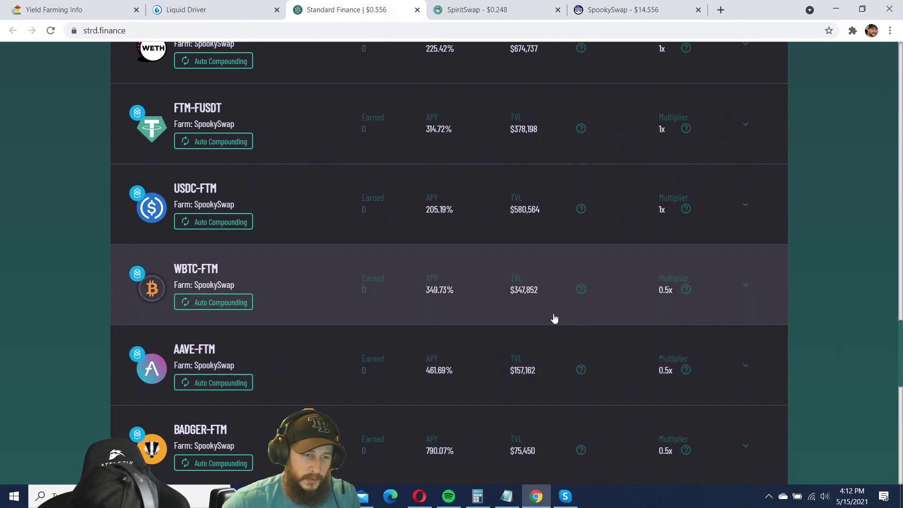
scroll(555, 319, down, 2)
scroll(555, 319, up, 2)
scroll(556, 321, up, 3)
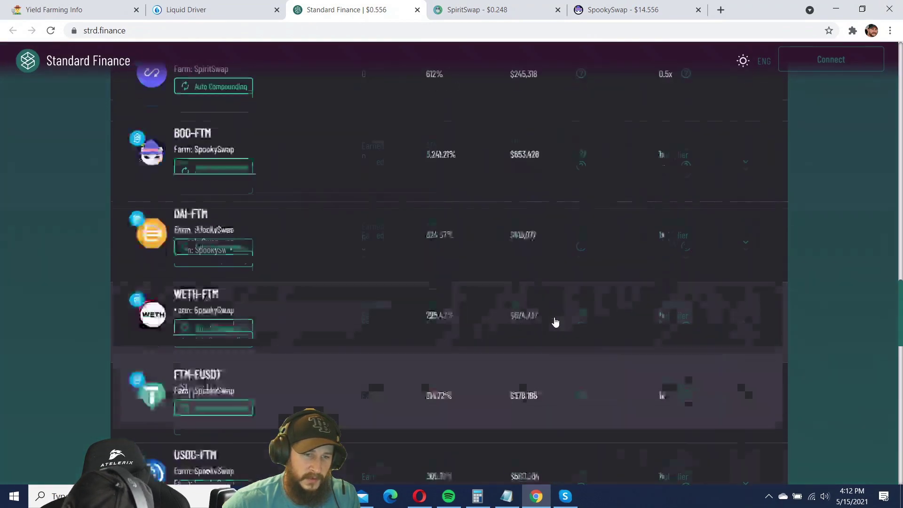
scroll(555, 322, up, 3)
scroll(556, 269, up, 10)
scroll(557, 206, up, 3)
scroll(557, 209, up, 3)
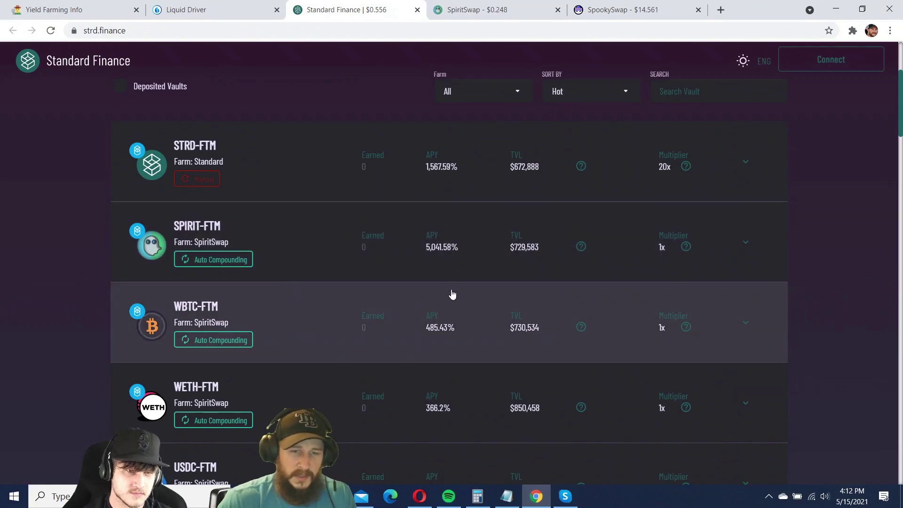
Step: View the SPIRIT-FTM vault breakdown (5,041.58% APY), then the WETH-FTM vault's (366.2% APY)
click(553, 236)
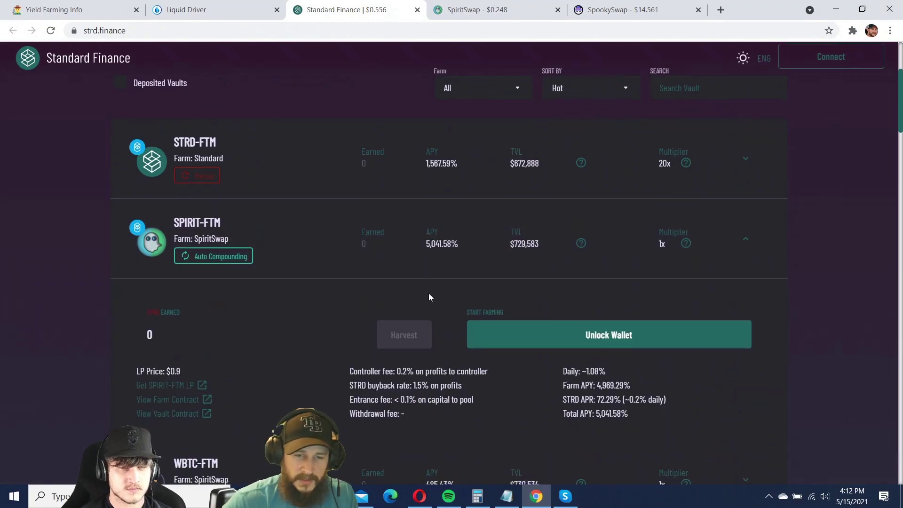
scroll(428, 297, down, 2)
scroll(507, 323, up, 5)
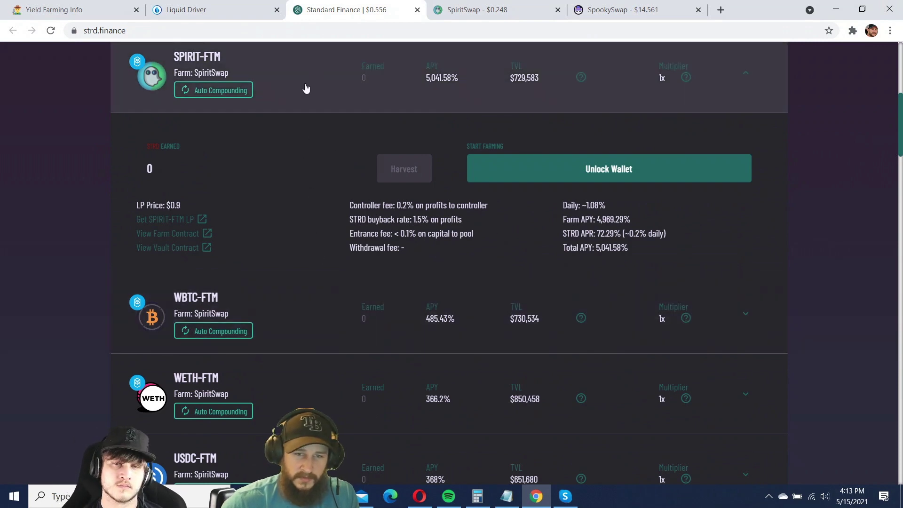
click(307, 90)
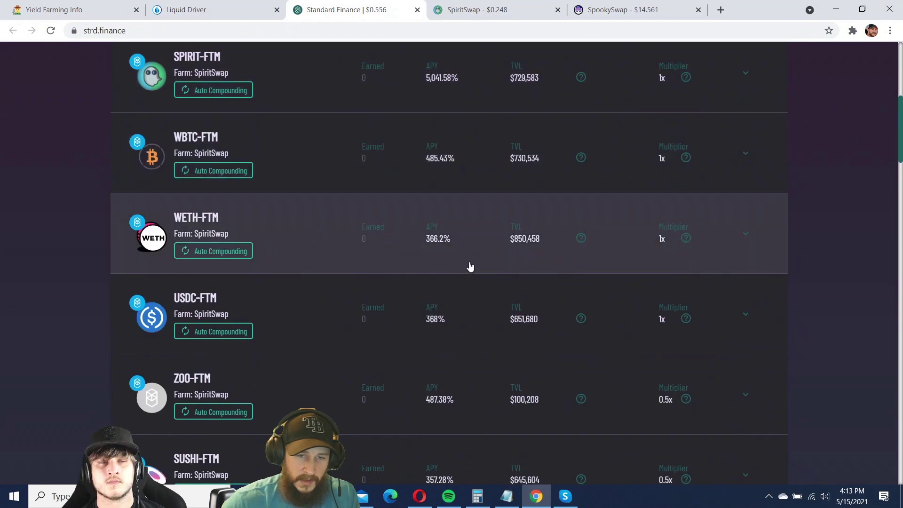
click(563, 220)
scroll(428, 259, down, 2)
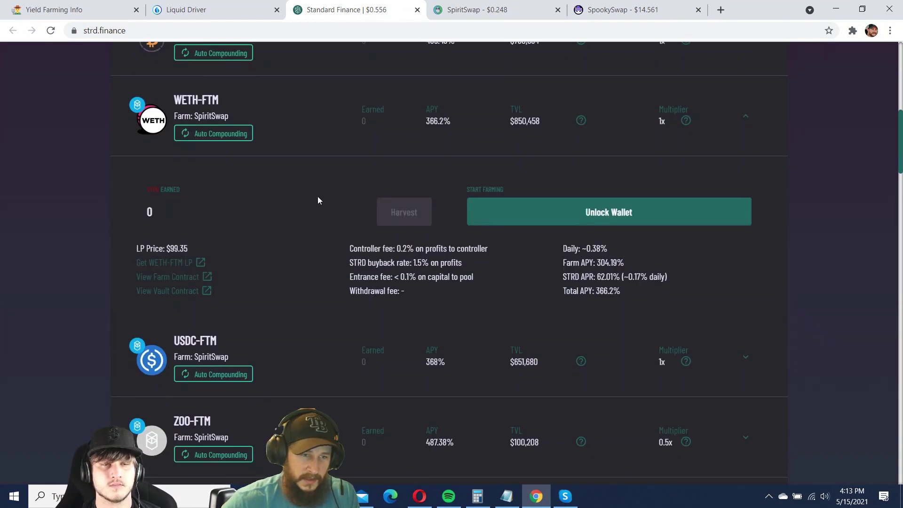
scroll(431, 234, down, 5)
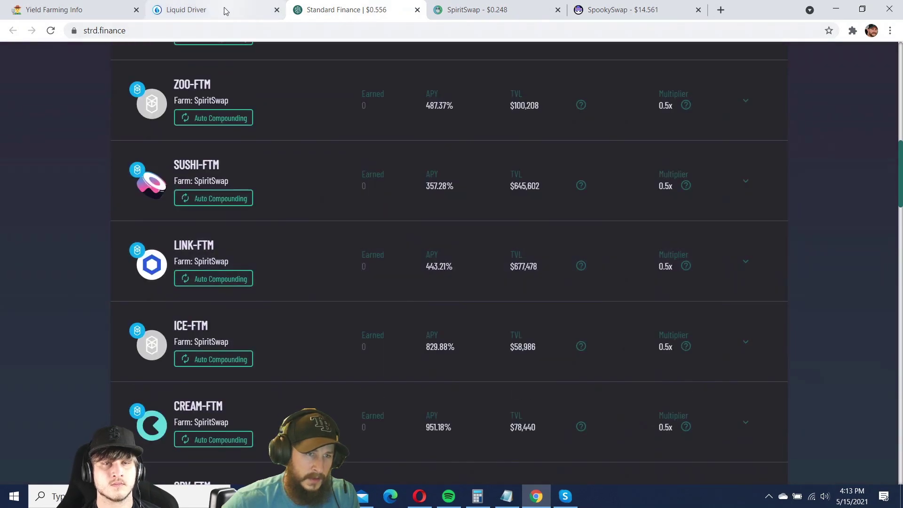
Step: Switch to Liquid Driver and show the LQDR pool details: 27.22221 LQDR staked, 507% APR
click(212, 10)
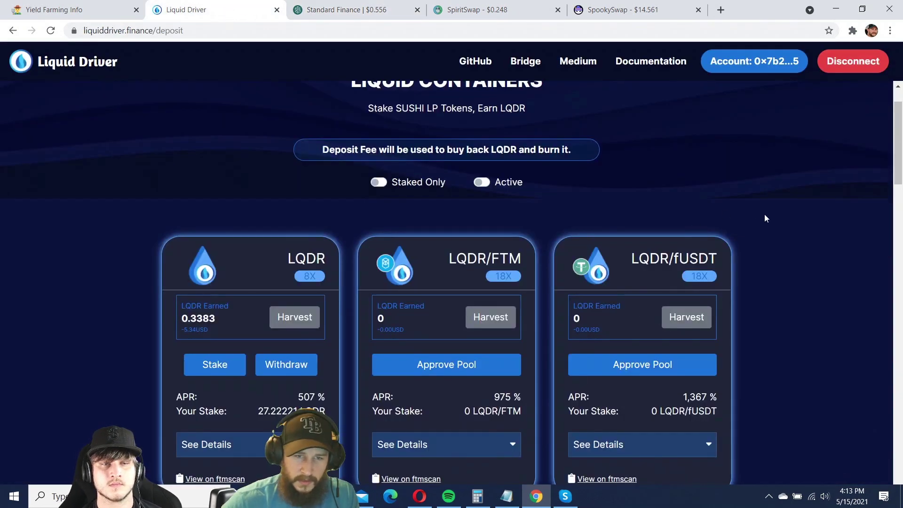
scroll(773, 218, up, 1)
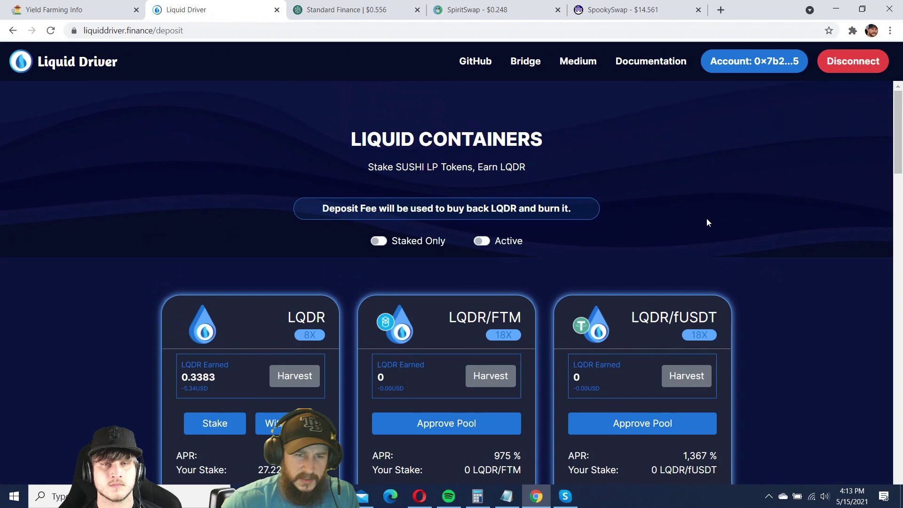
scroll(708, 222, down, 2)
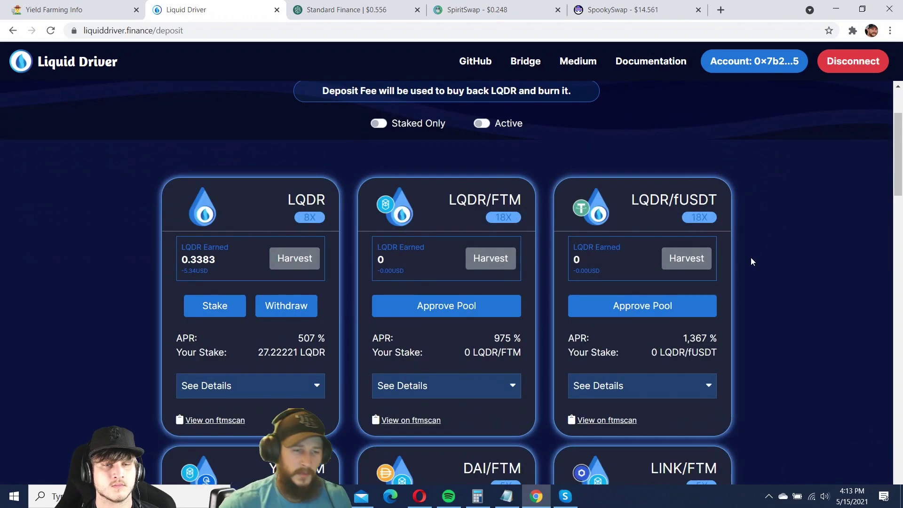
scroll(746, 264, down, 1)
click(311, 330)
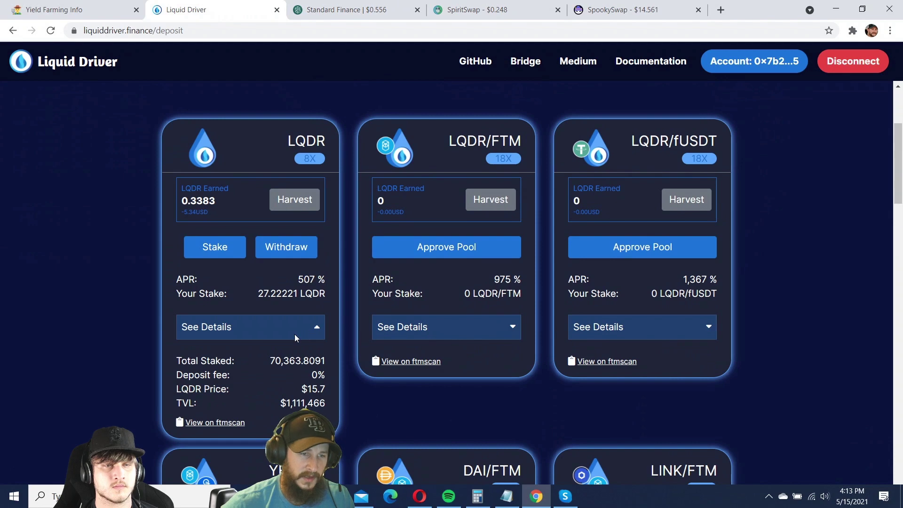
scroll(744, 294, down, 1)
scroll(826, 302, down, 3)
scroll(826, 303, down, 3)
scroll(828, 302, down, 2)
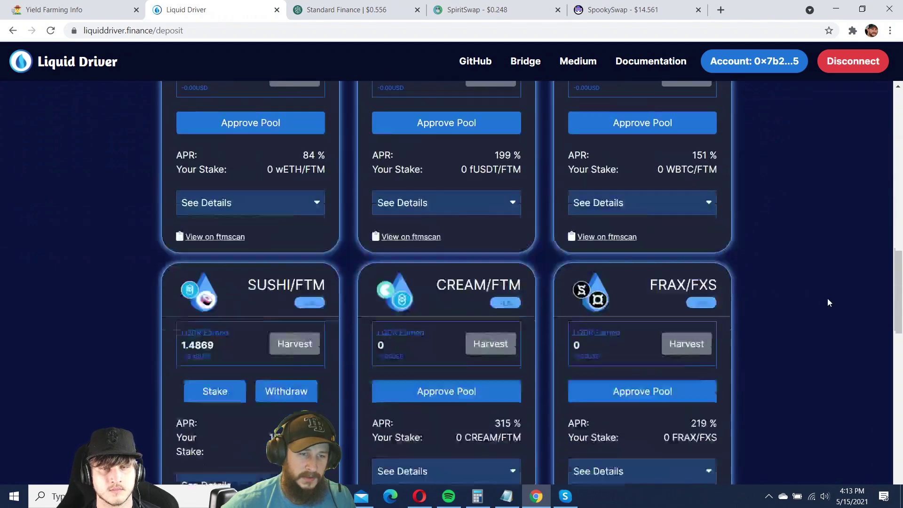
scroll(829, 302, down, 2)
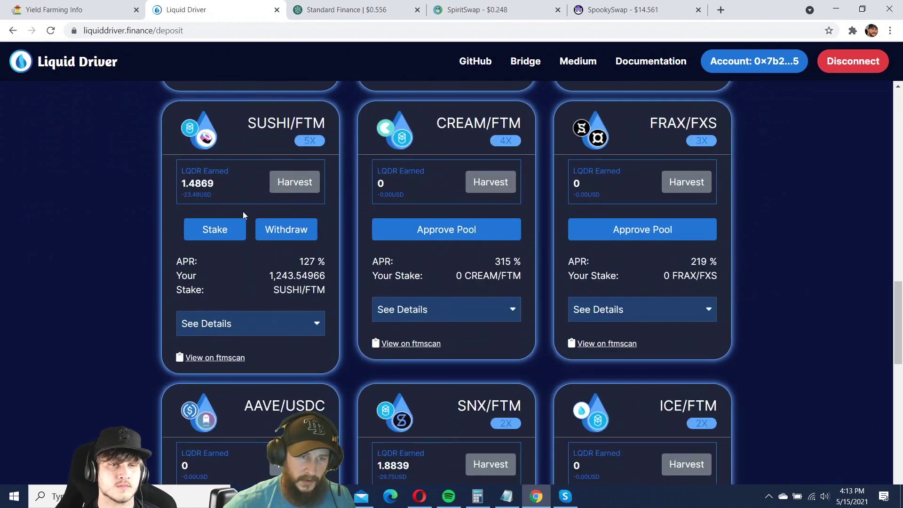
scroll(454, 260, down, 2)
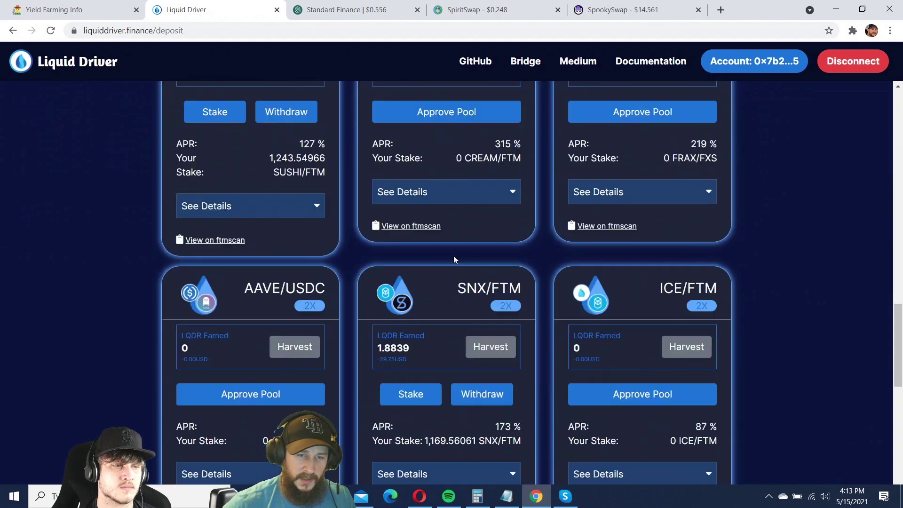
scroll(462, 346, up, 2)
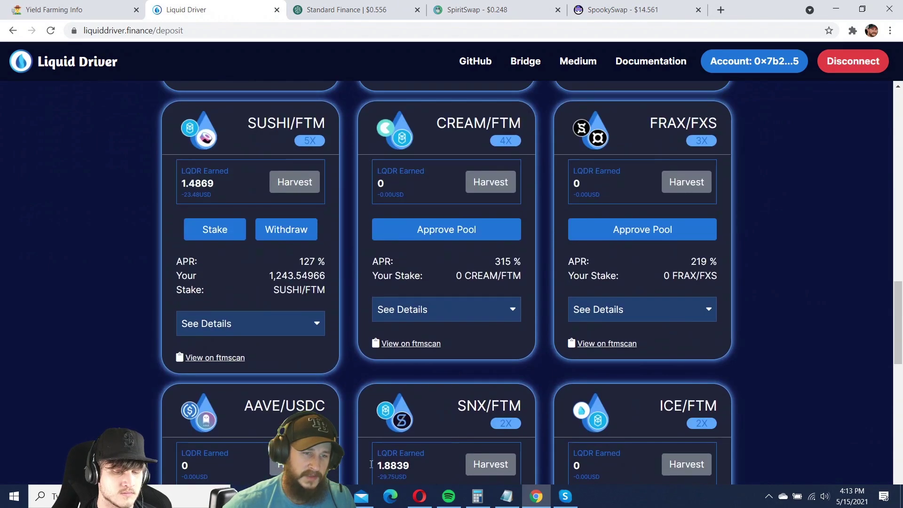
scroll(311, 310, up, 4)
scroll(317, 322, up, 6)
scroll(317, 321, up, 1)
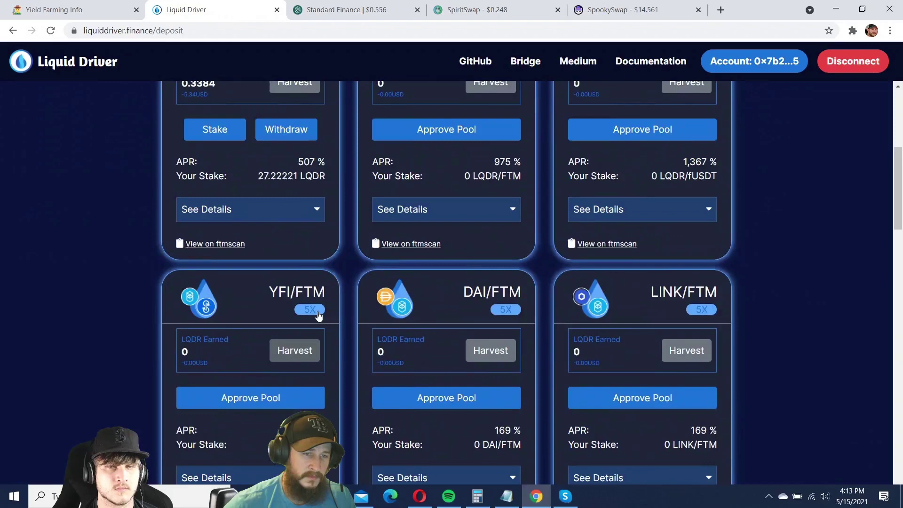
scroll(319, 318, up, 4)
scroll(319, 317, down, 2)
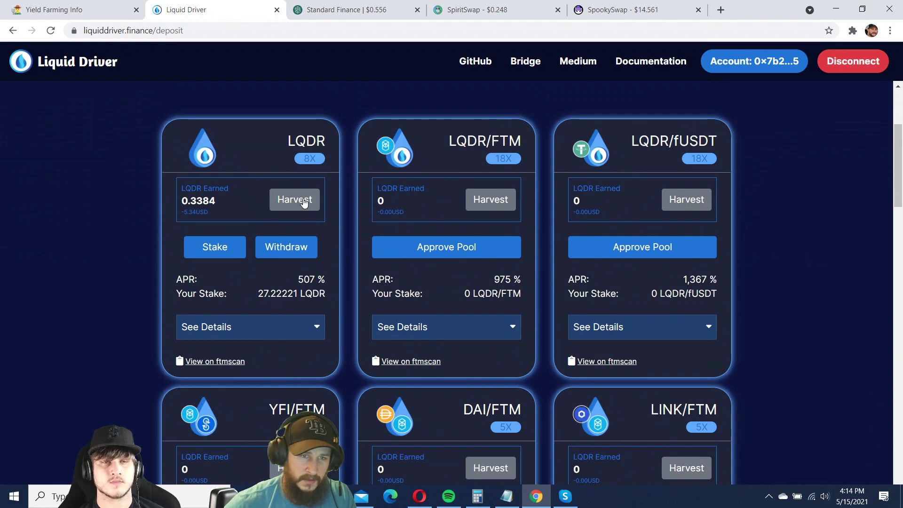
Step: Open the Liquid Driver documentation and go to its Roadmap page
click(654, 68)
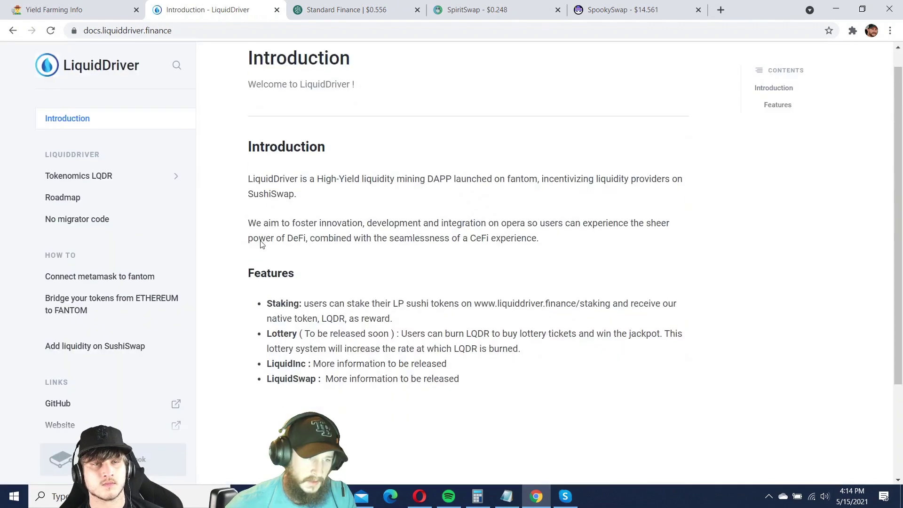
click(93, 201)
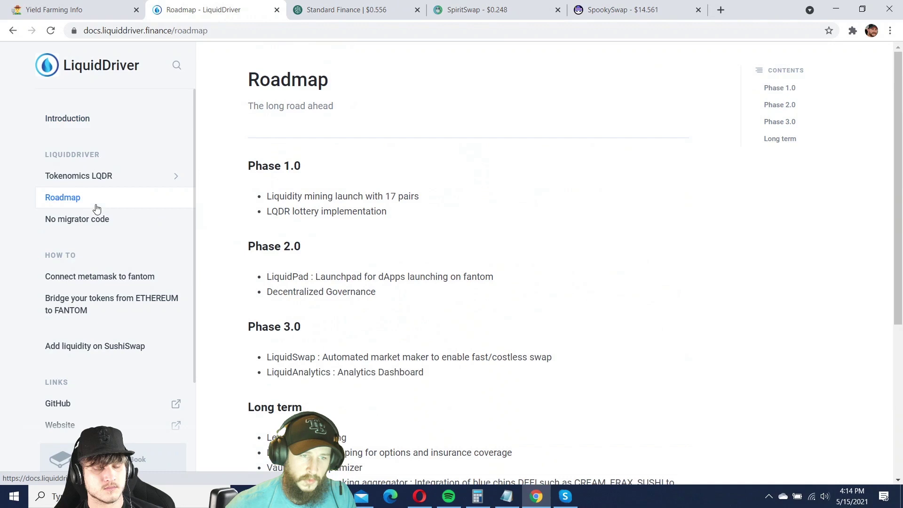
scroll(518, 213, down, 2)
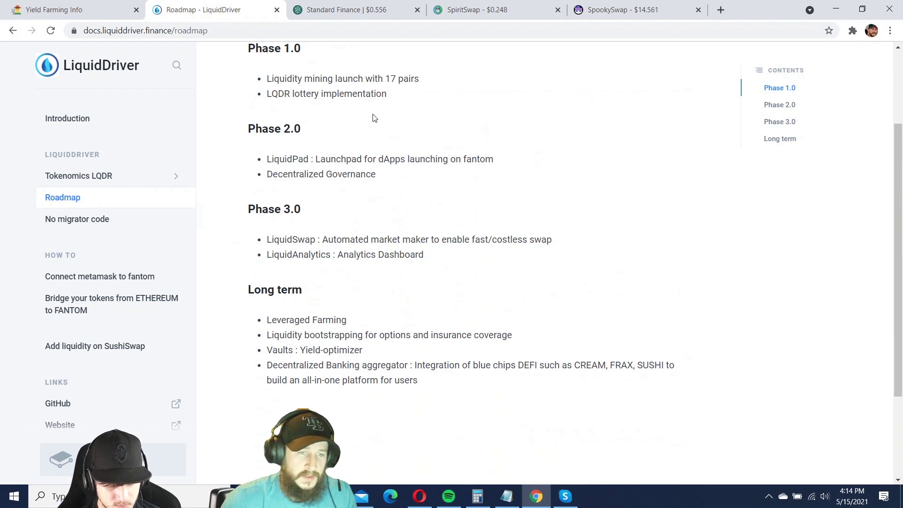
scroll(454, 127, down, 1)
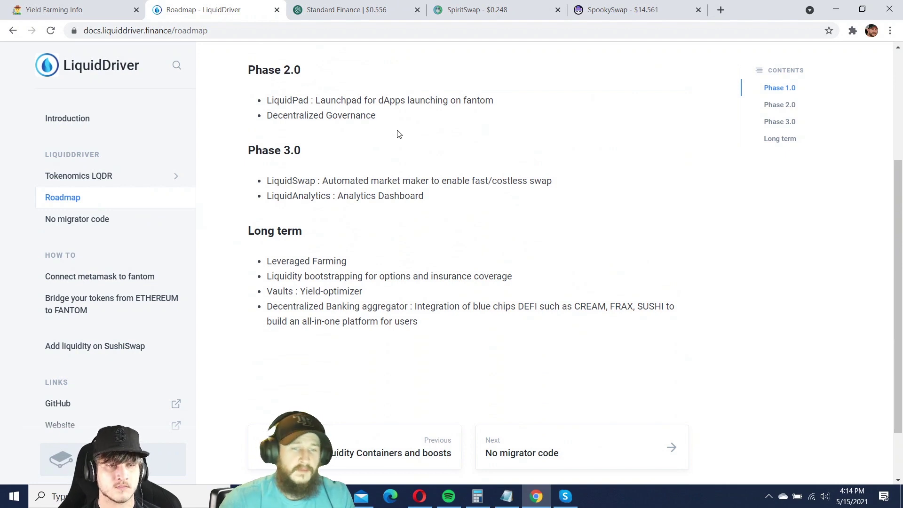
scroll(478, 123, down, 1)
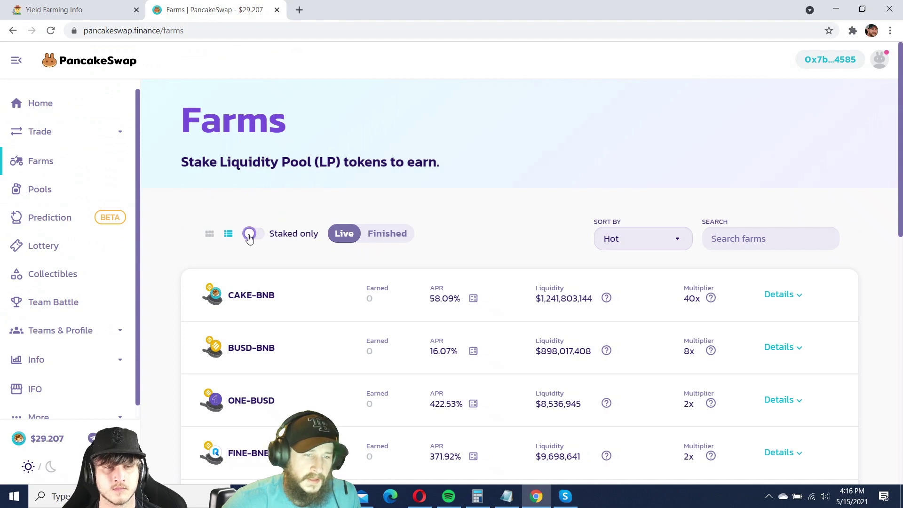
Step: Filter PancakeSwap to staked-only farms and harvest the 3.707 CAKE earned on EPS-BNB
click(249, 235)
scroll(282, 226, down, 1)
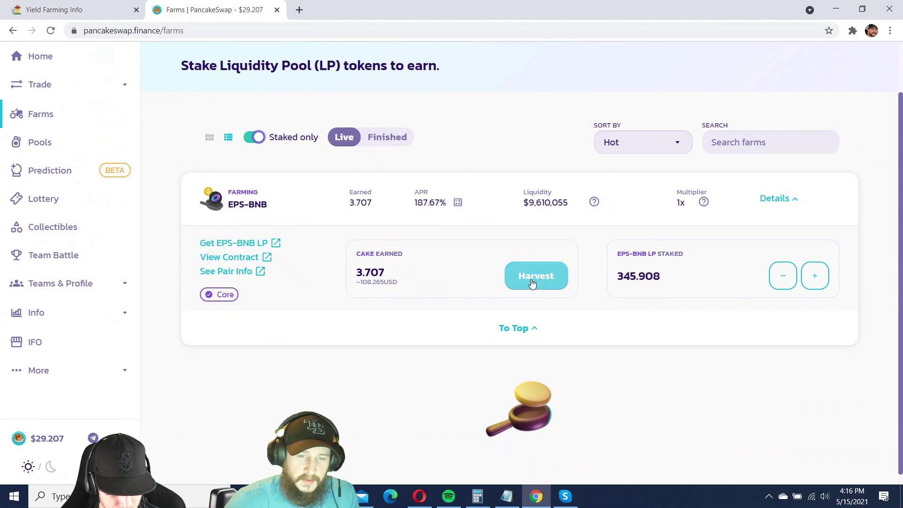
click(534, 282)
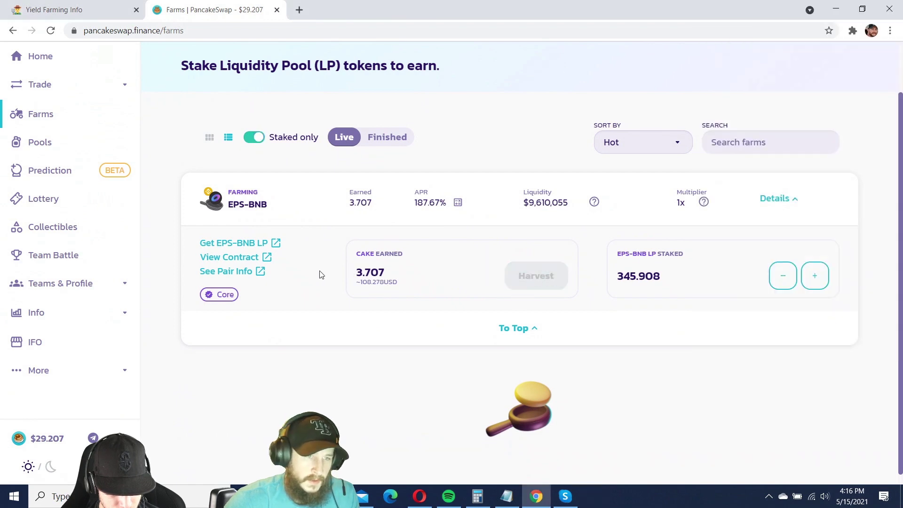